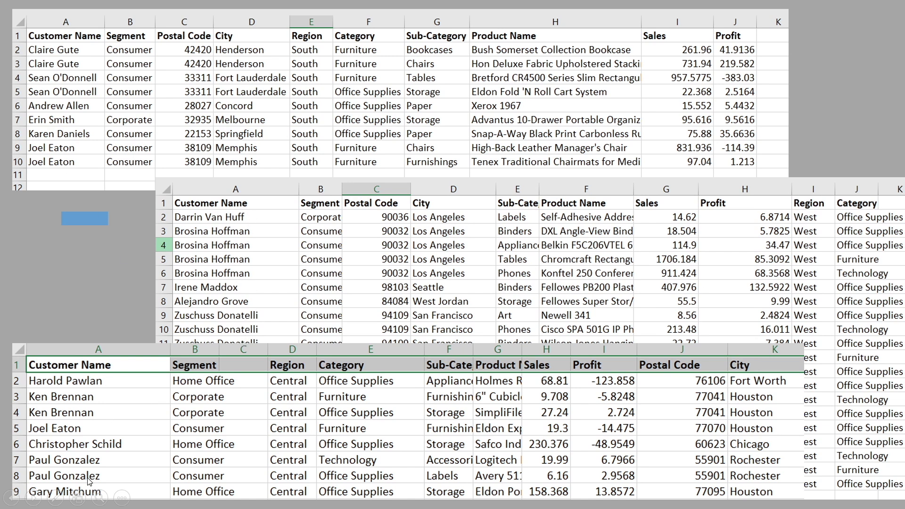
- Press Ctrl+P in Excel while finishing with the regional sales sheets
key(ctrl+p)
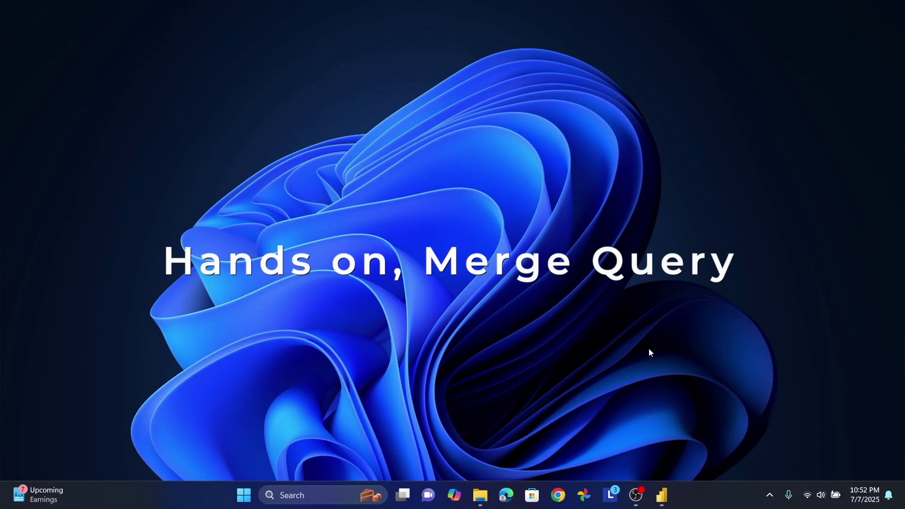
- Restore the untitled Power BI Desktop report window from the taskbar
mouse_move(663, 506)
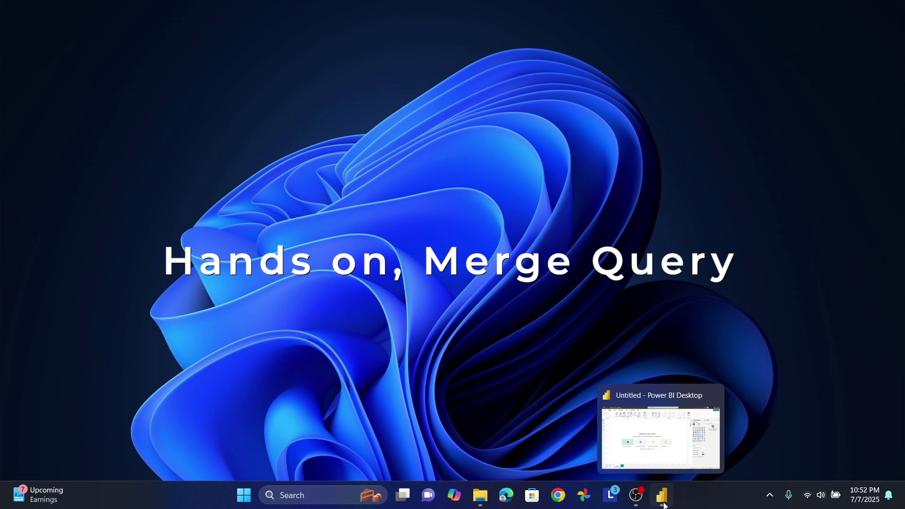
click(664, 505)
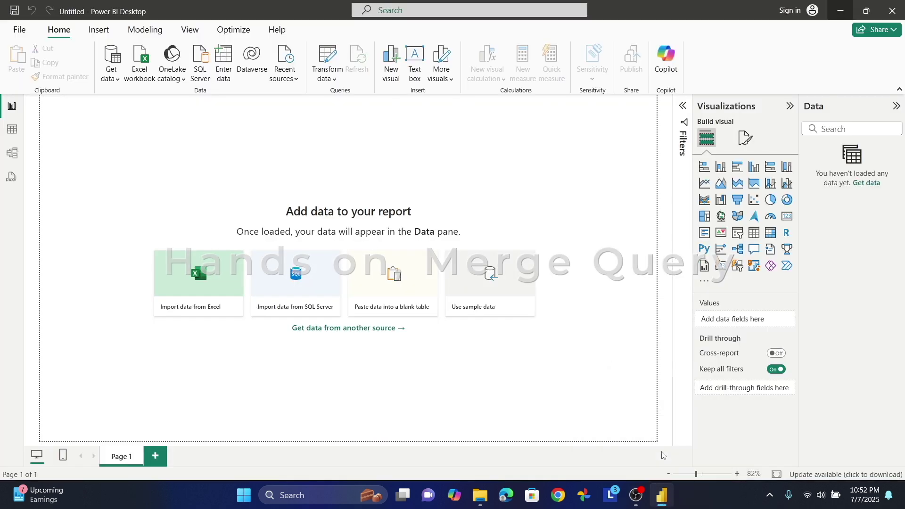
- Import the '3. Append Query' Excel workbook from the W2 Data folder
click(196, 280)
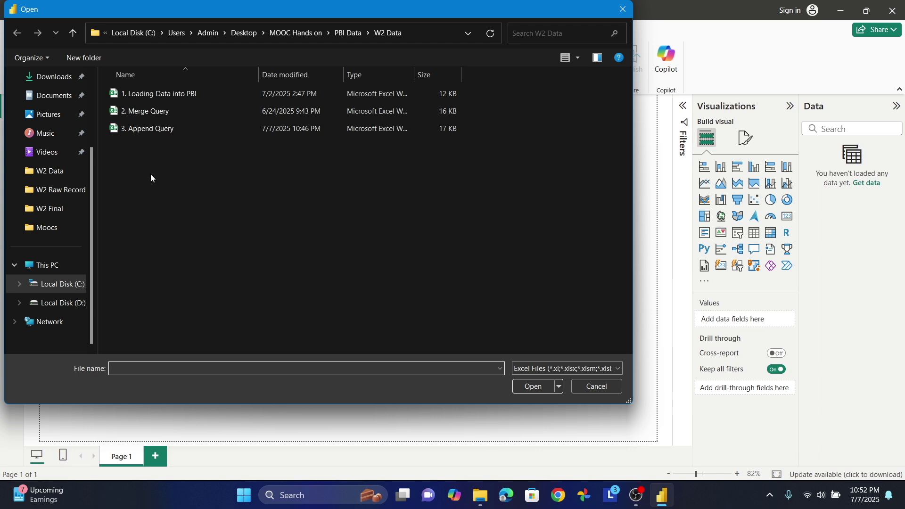
click(154, 129)
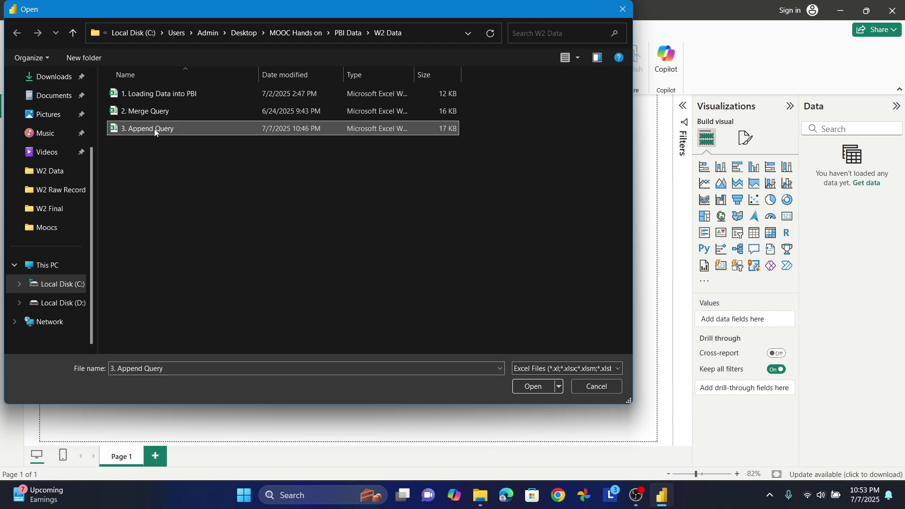
click(534, 387)
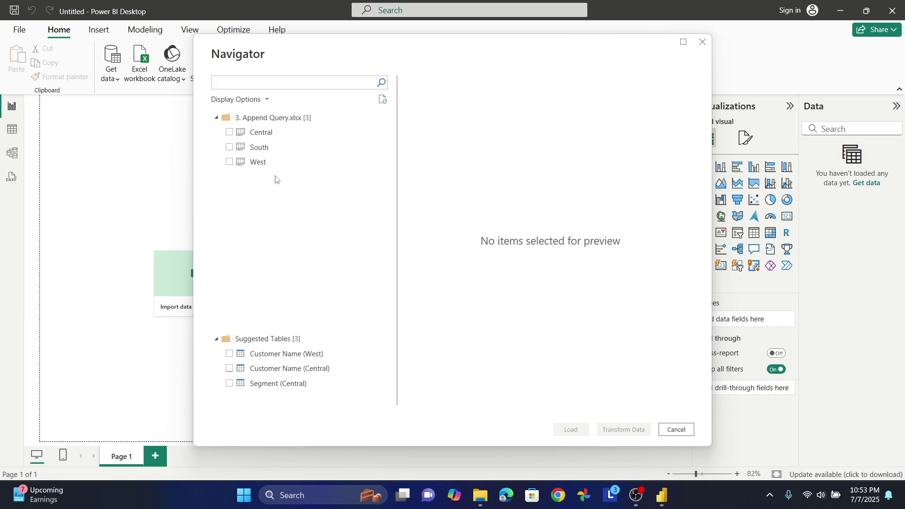
- Tick the Central, South and West sheets in the Navigator
click(229, 133)
click(229, 148)
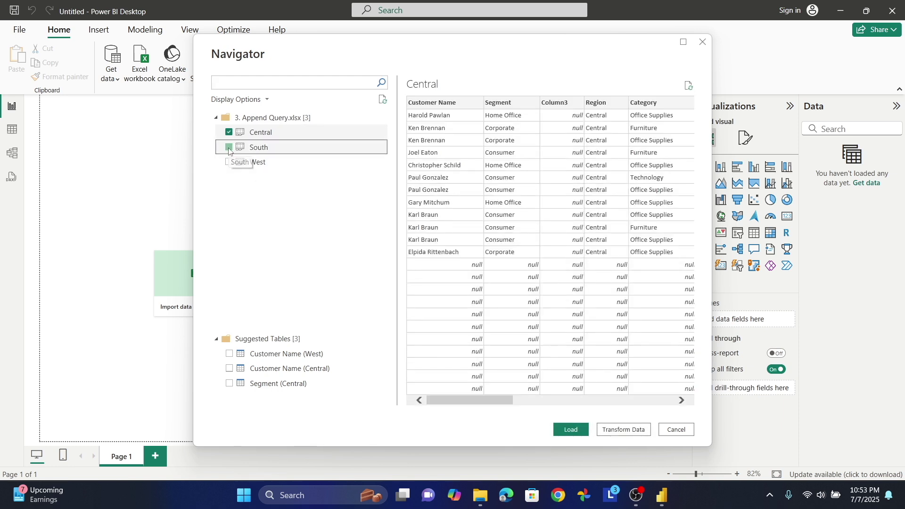
click(230, 162)
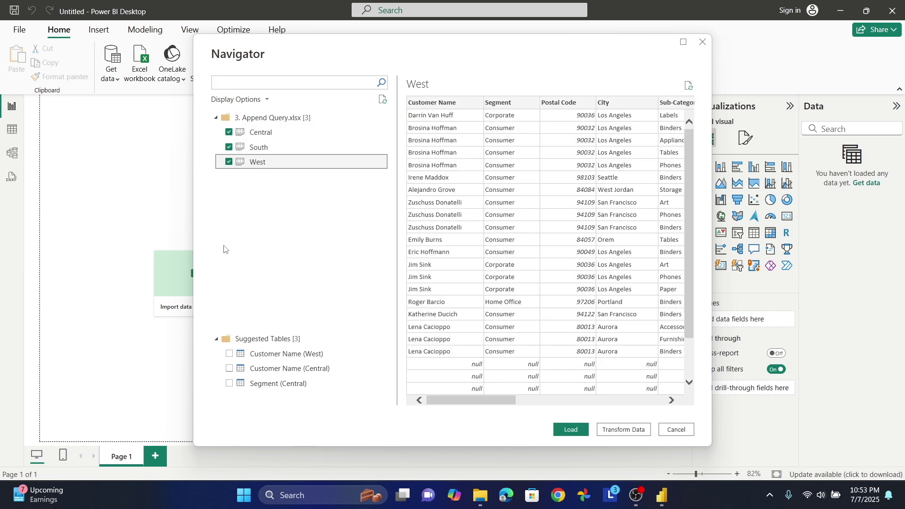
- Preview the Central, South and West sheets' data in turn
click(257, 133)
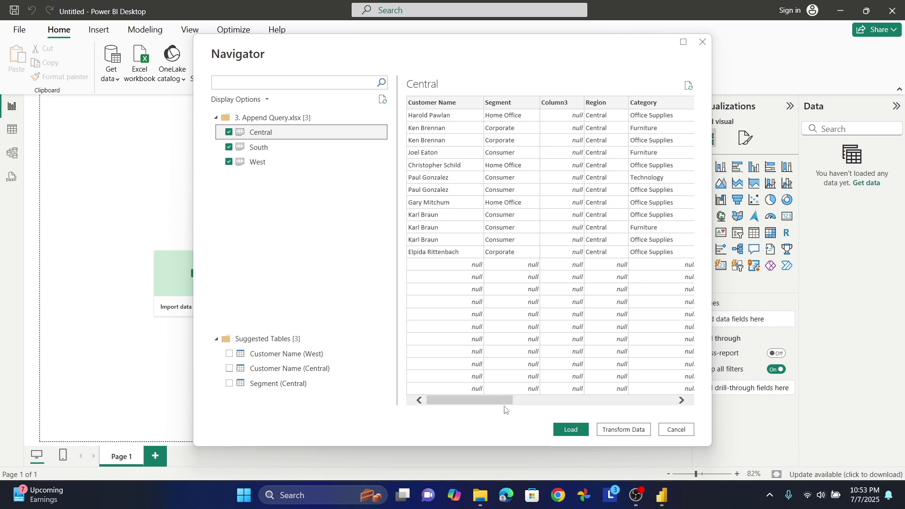
drag(500, 399, 688, 379)
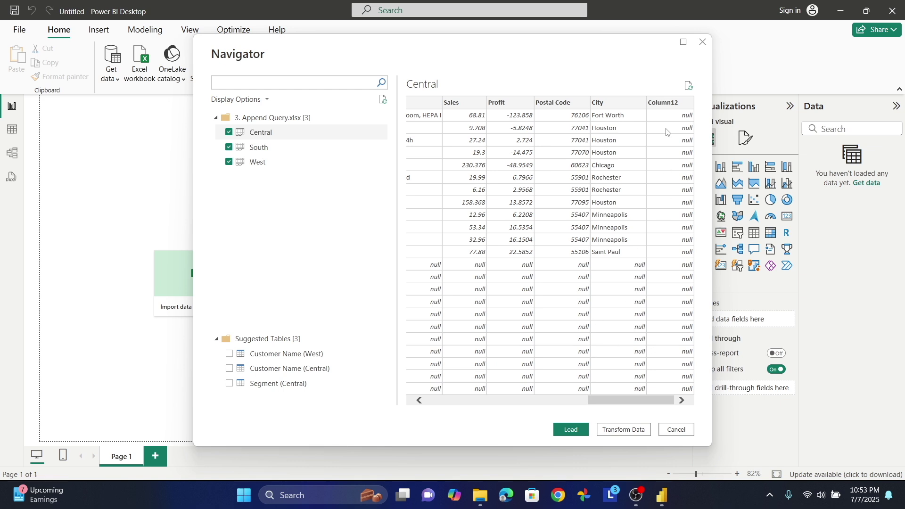
click(260, 148)
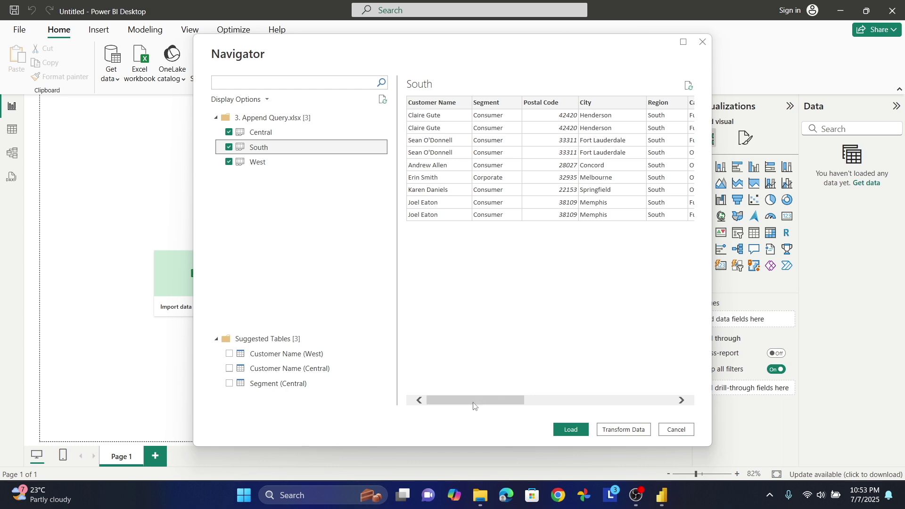
drag(477, 402, 399, 403)
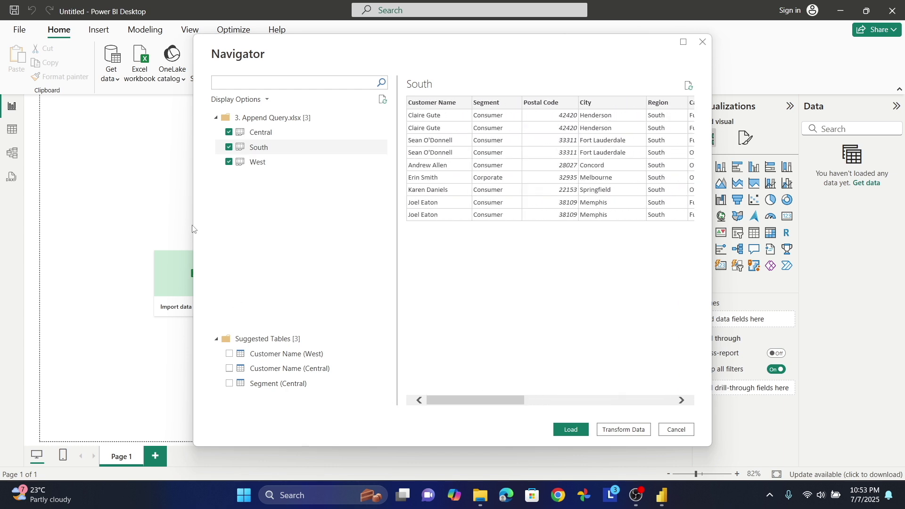
click(264, 165)
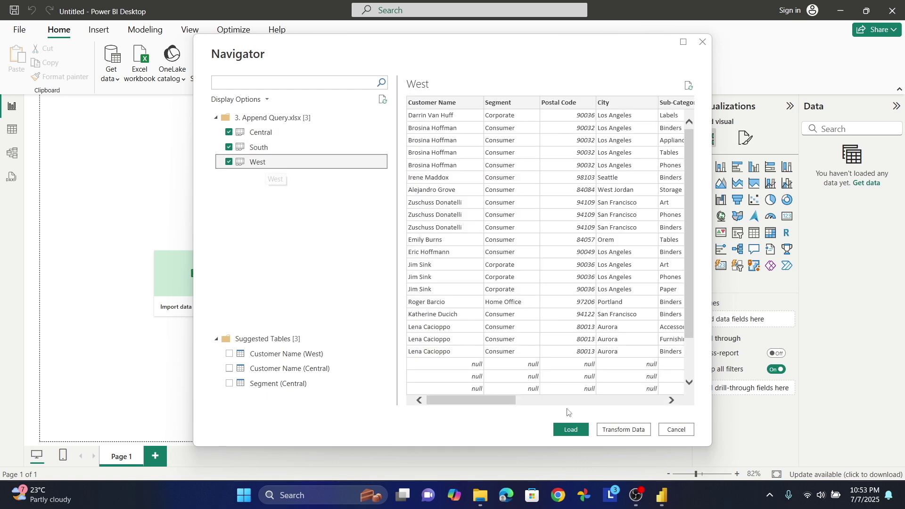
scroll(686, 306, down, 2)
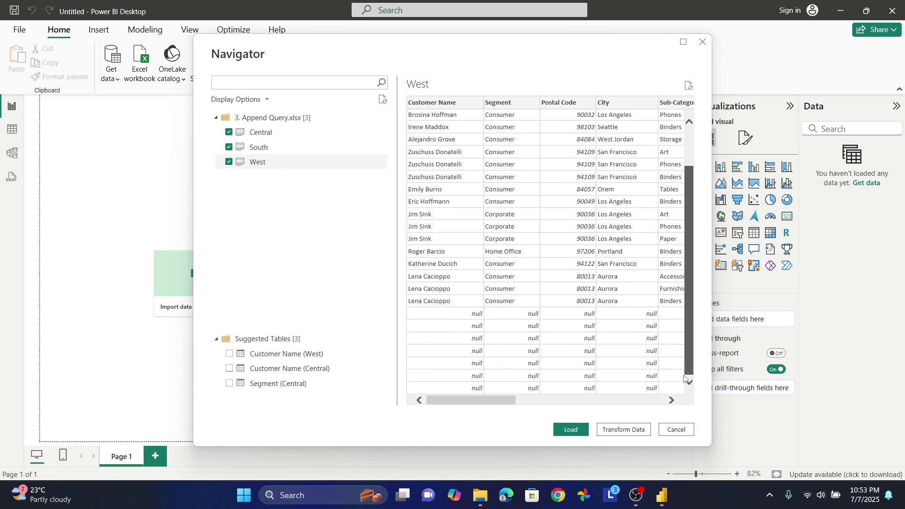
drag(495, 401, 422, 405)
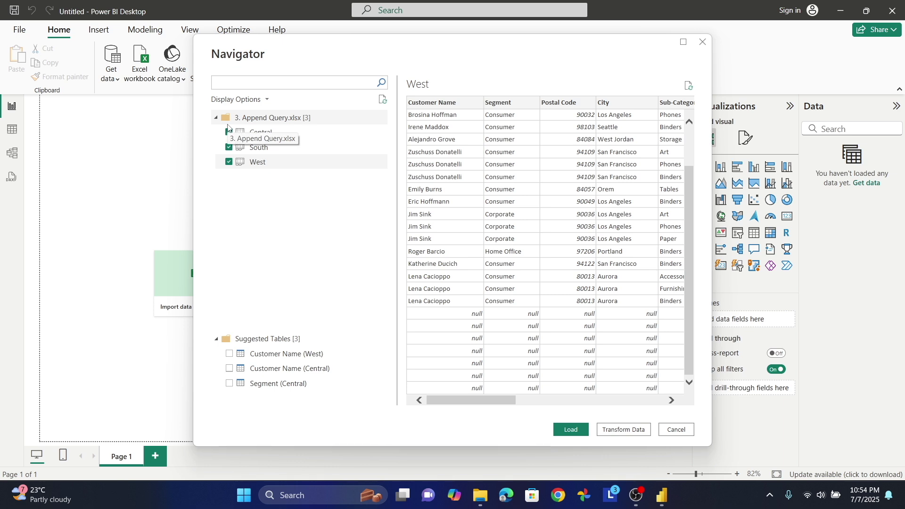
- Load the three sheets and expand Central, South and West in the Data pane
click(569, 431)
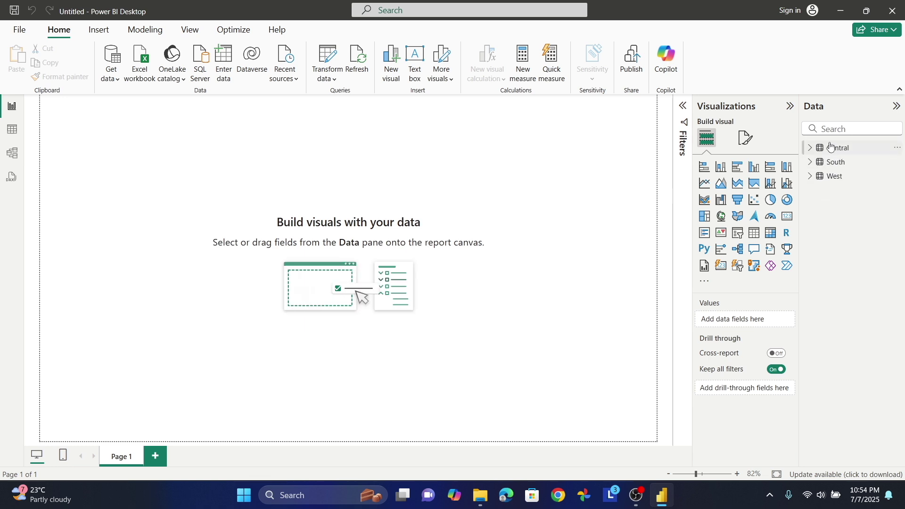
click(810, 149)
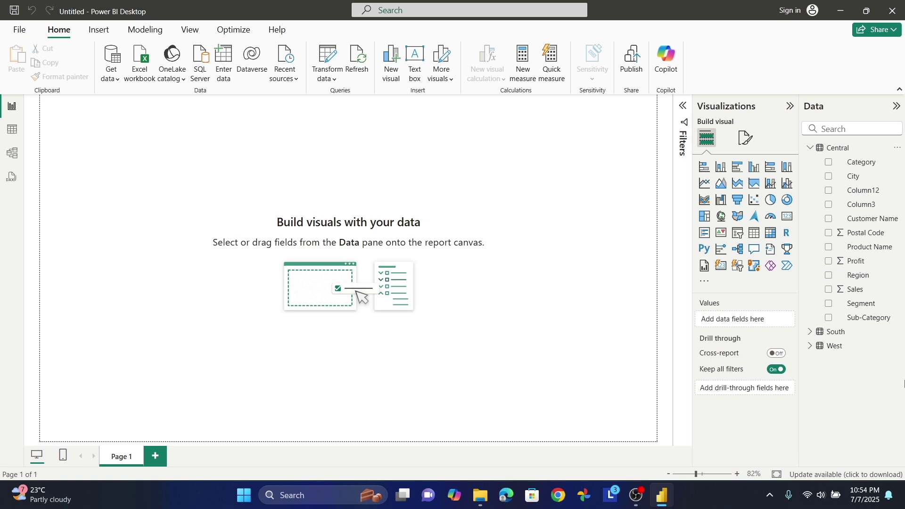
click(810, 332)
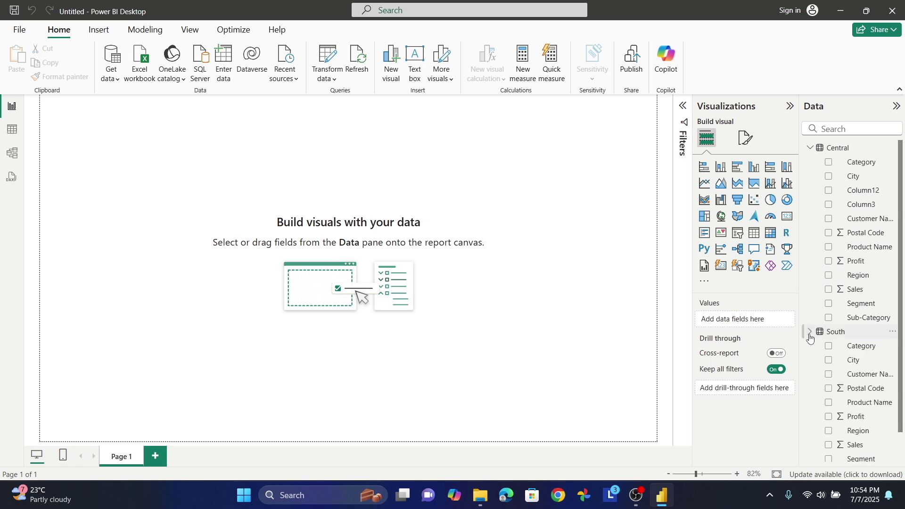
scroll(834, 424, down, 1)
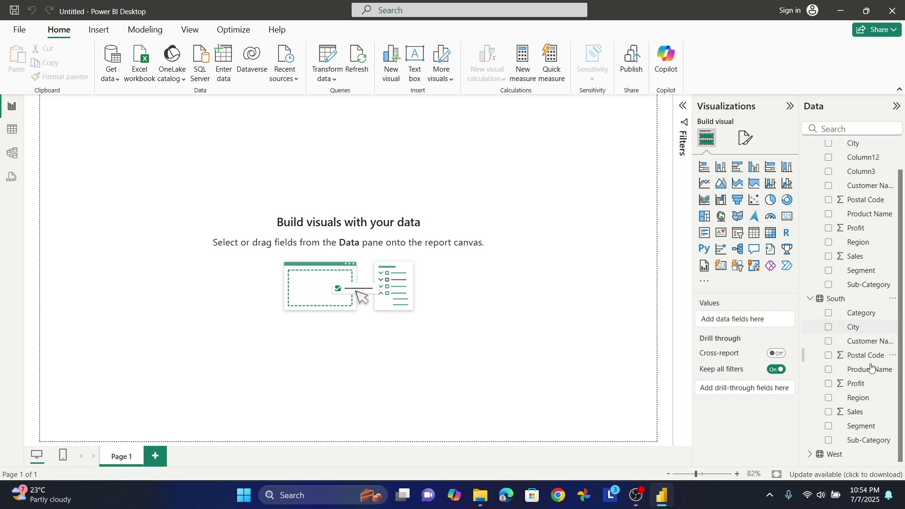
click(809, 455)
scroll(808, 353, down, 4)
scroll(812, 353, up, 5)
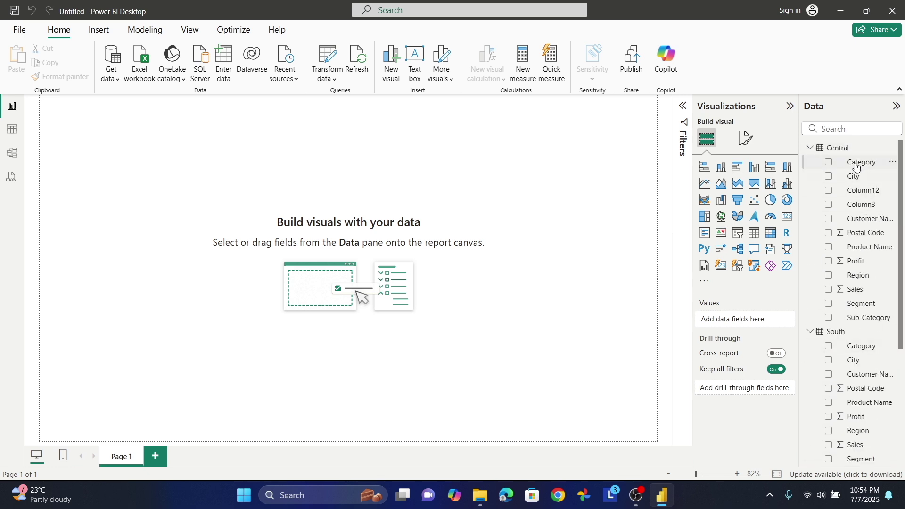
scroll(878, 349, down, 4)
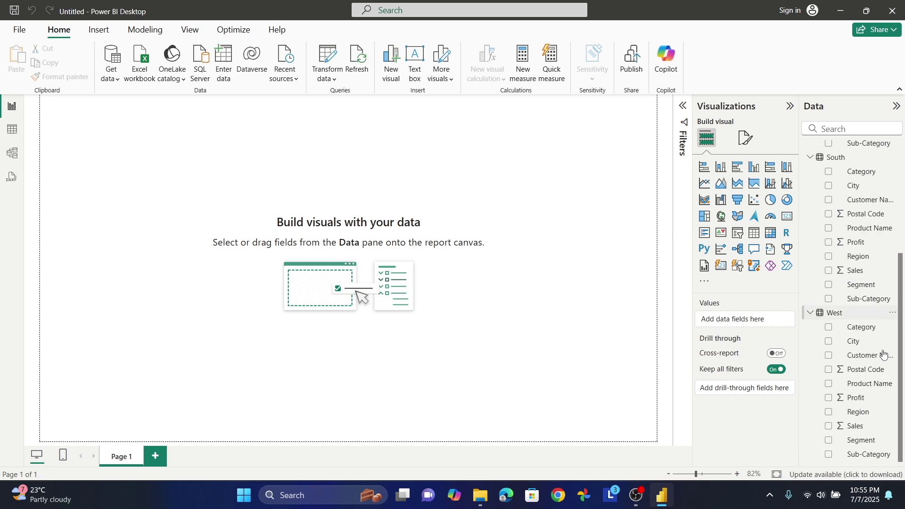
scroll(873, 359, up, 4)
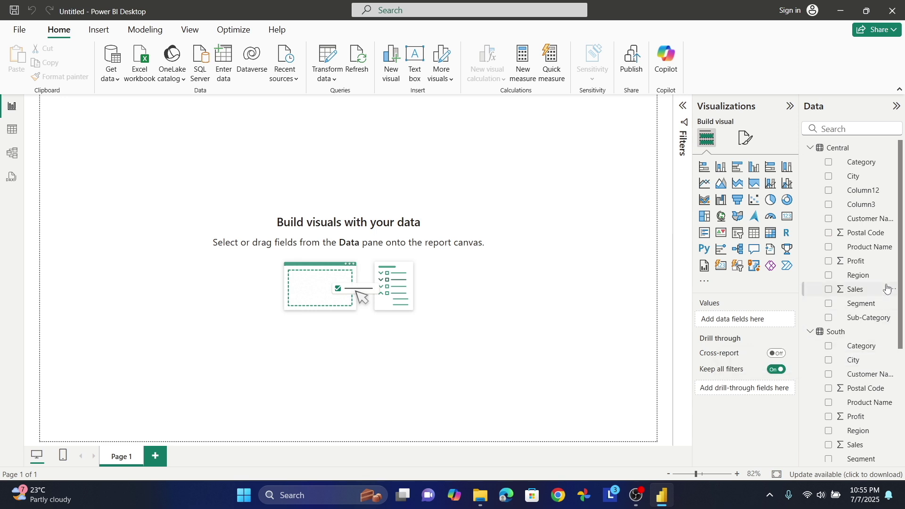
scroll(877, 292, down, 3)
scroll(874, 302, up, 3)
click(338, 81)
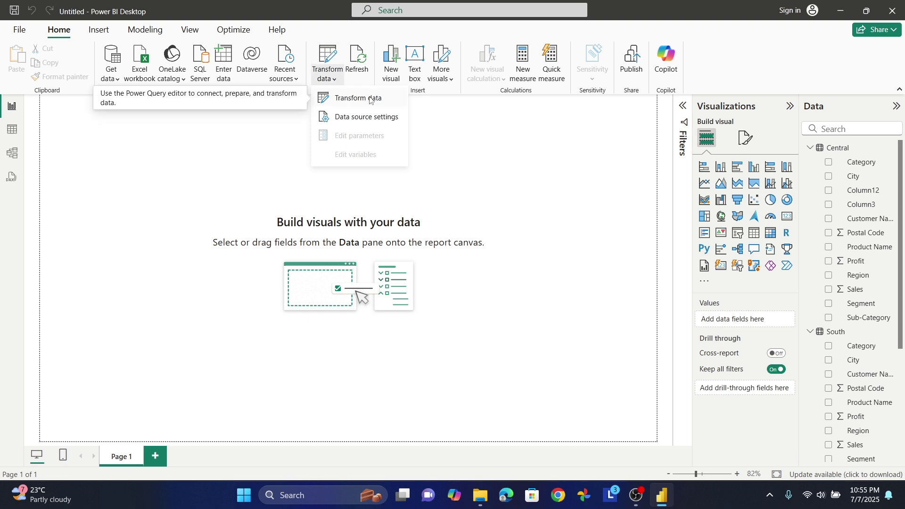
click(370, 99)
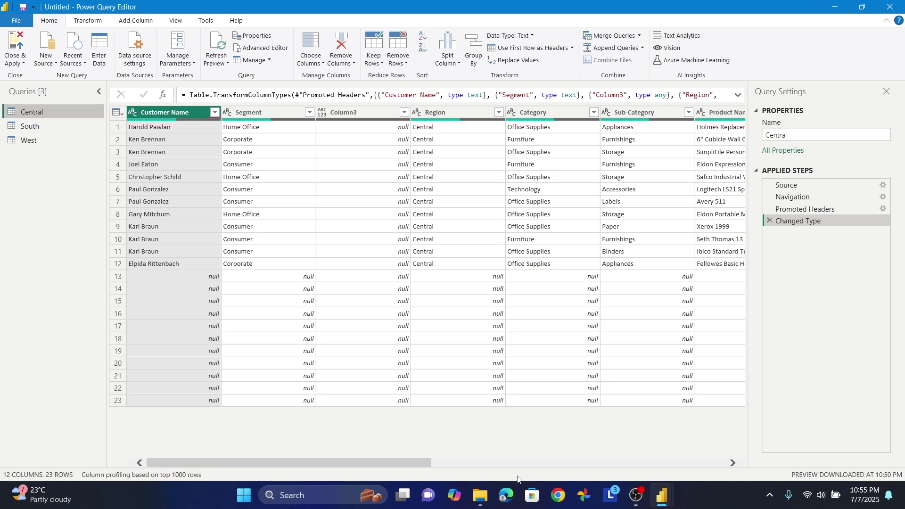
drag(427, 462, 745, 452)
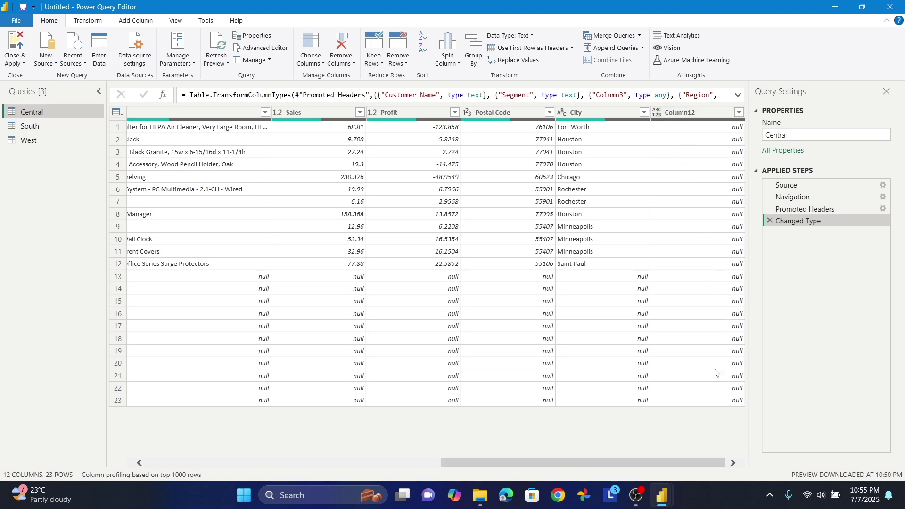
drag(685, 463, 377, 463)
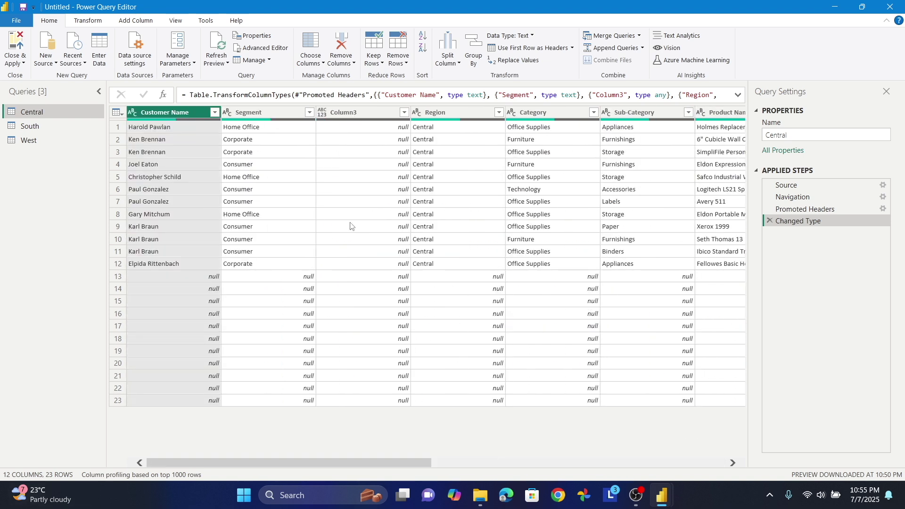
- Remove blank rows from the Central query, leaving its 12 data rows
click(407, 67)
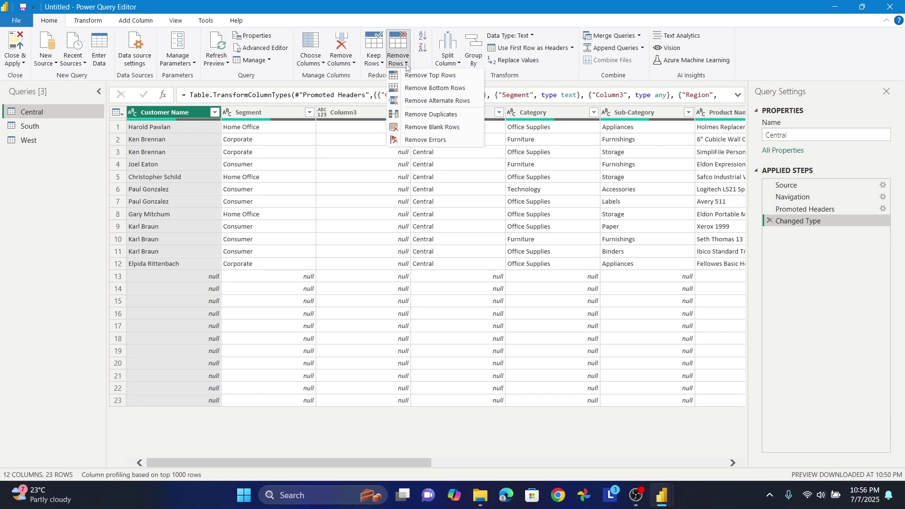
click(447, 128)
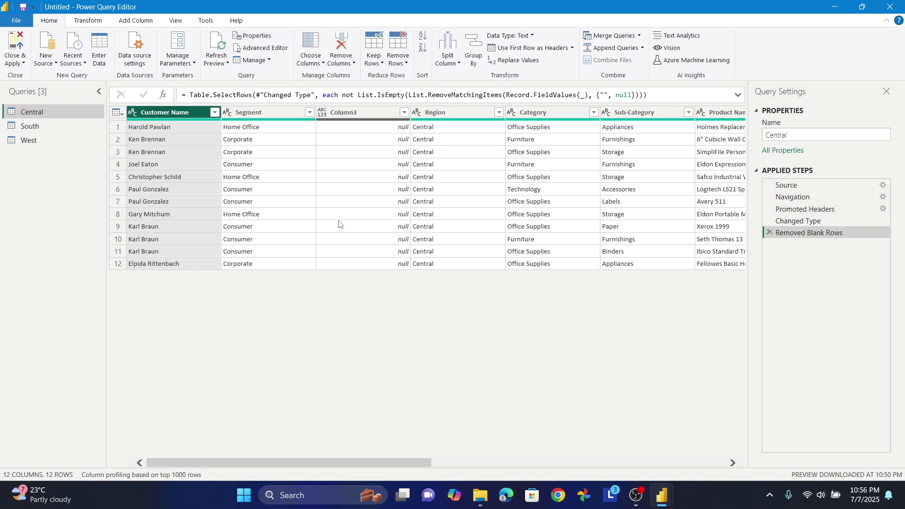
drag(309, 463, 641, 450)
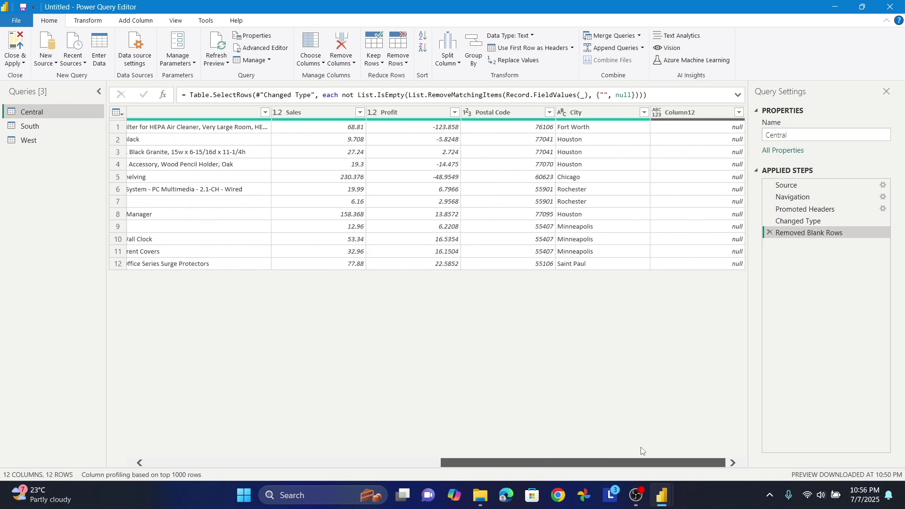
drag(712, 450, 711, 451)
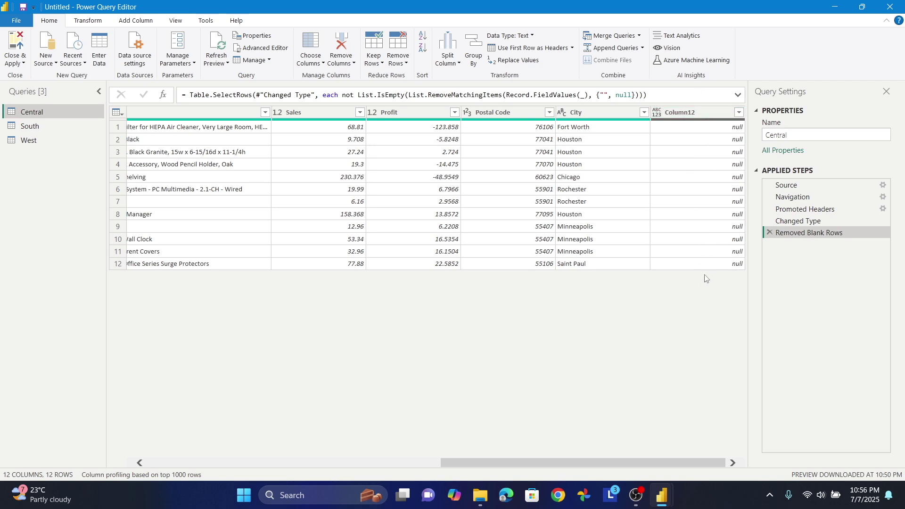
- Remove the empty Column12 from Central and apply the query changes
click(686, 120)
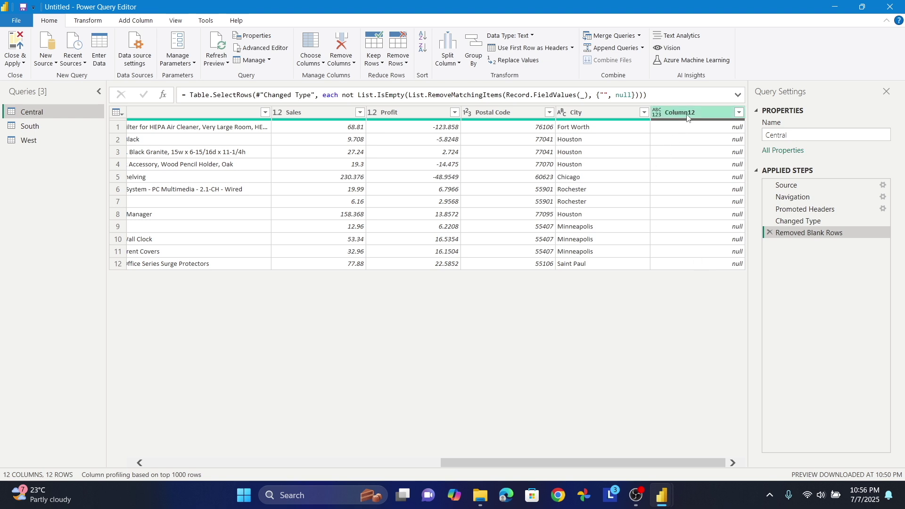
right_click(688, 118)
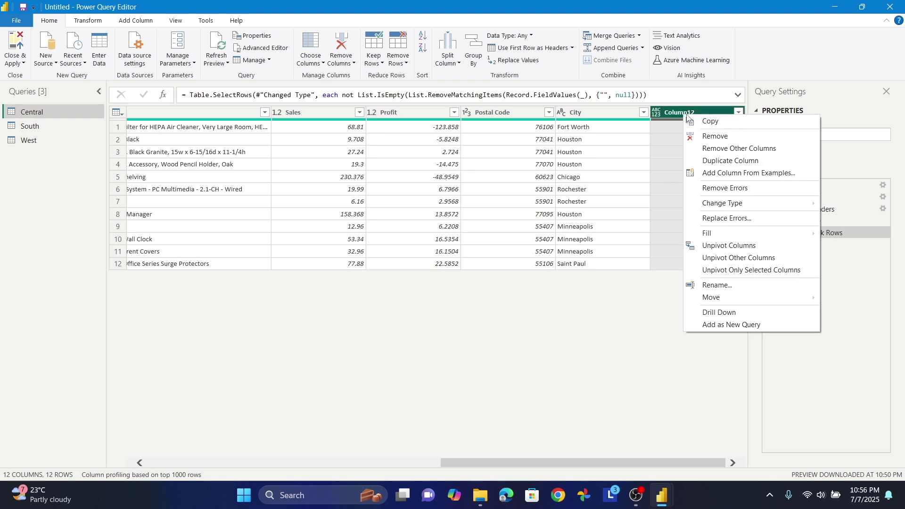
click(715, 136)
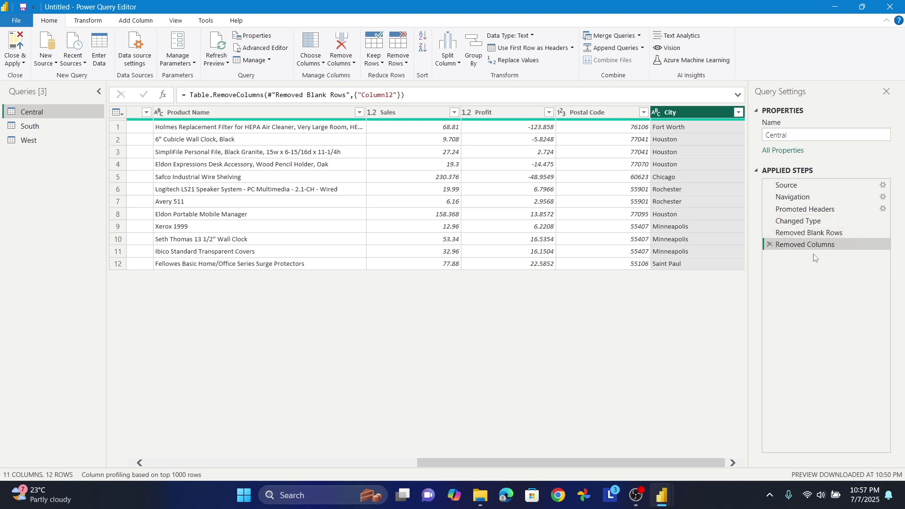
click(23, 64)
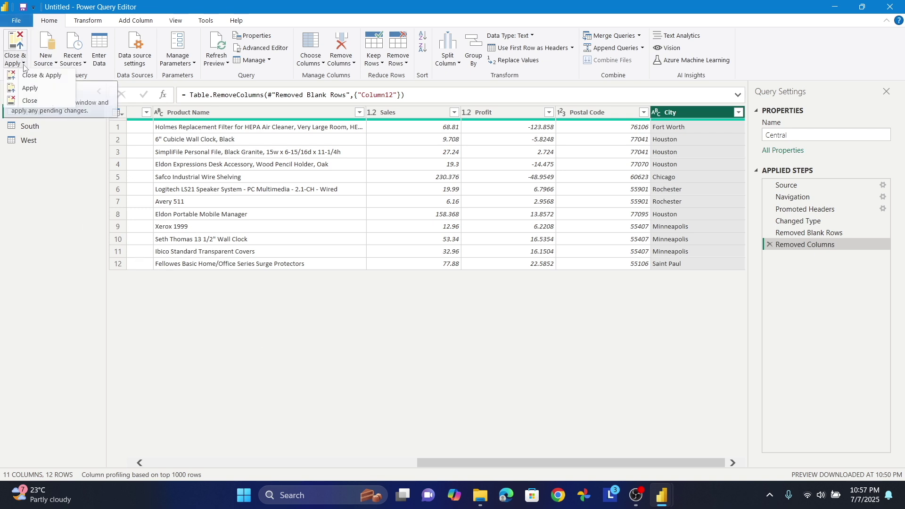
click(38, 88)
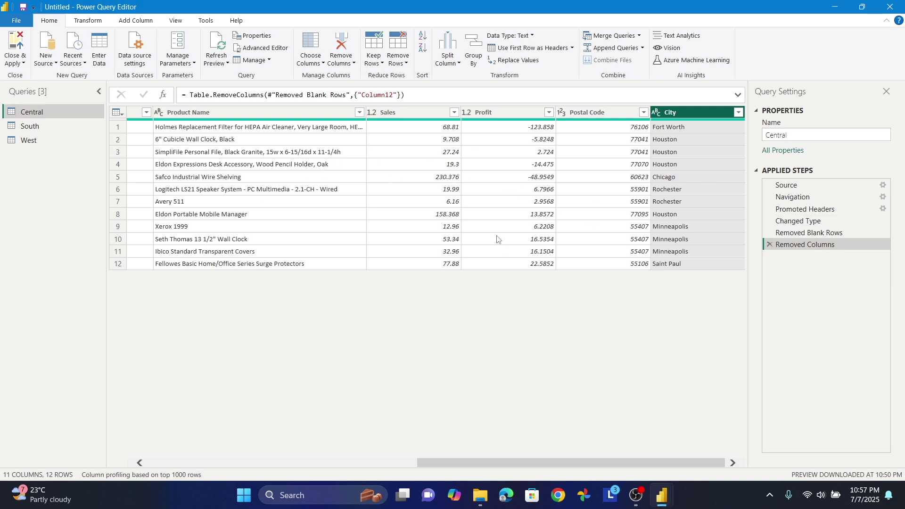
- Review the South query's columns, then switch to the West query
click(30, 129)
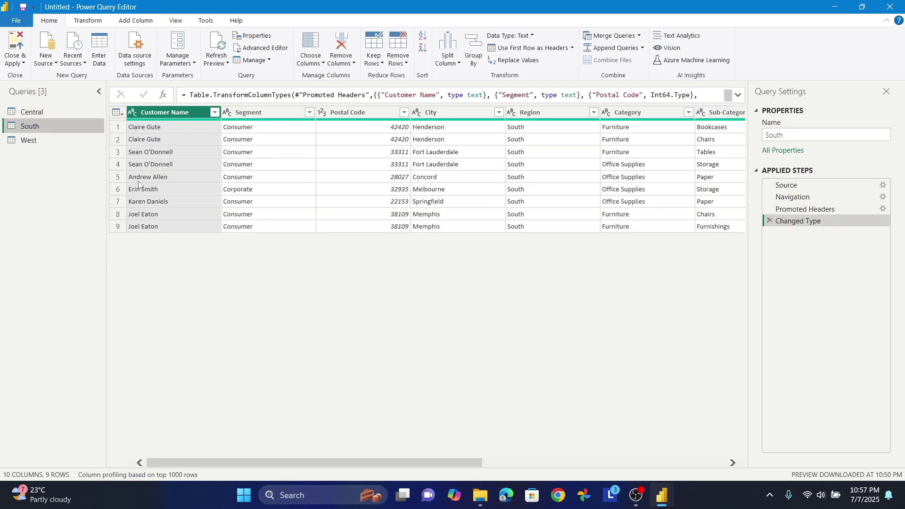
drag(402, 463, 646, 463)
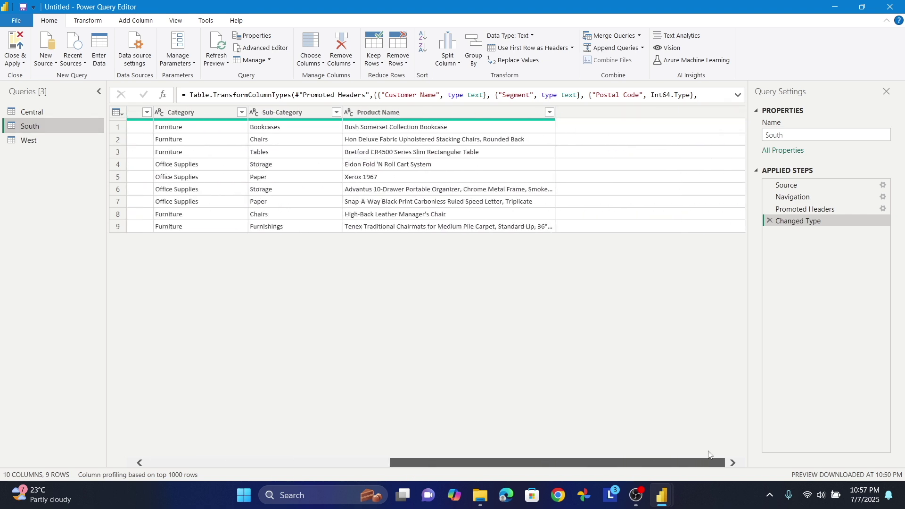
key(Home)
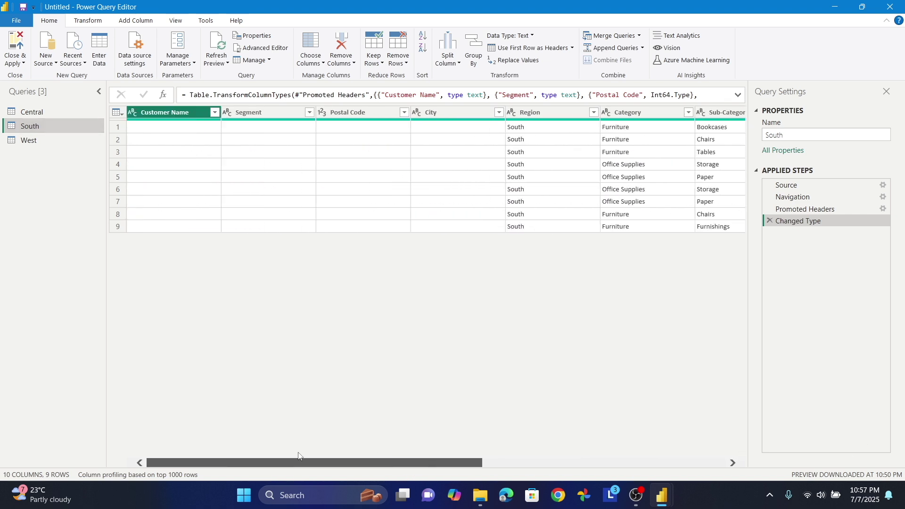
click(45, 140)
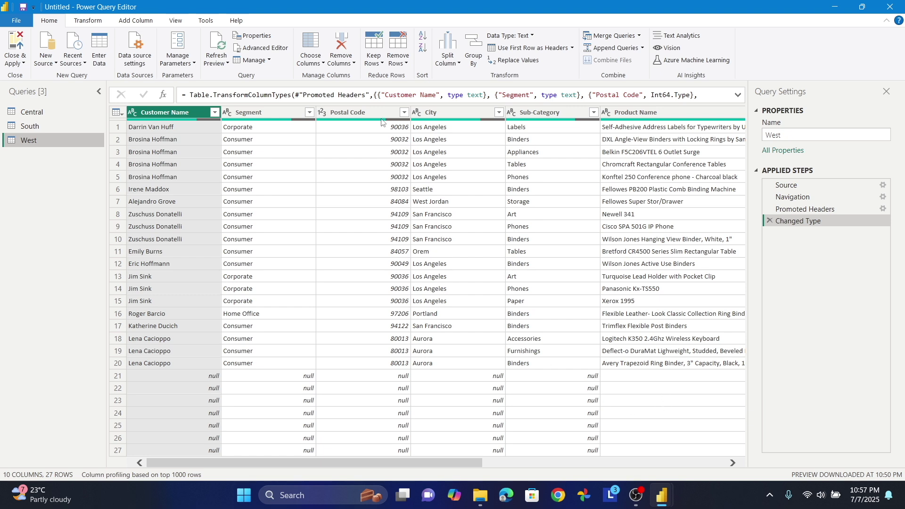
- Remove West's blank null rows, trimming it to 20 rows
click(408, 64)
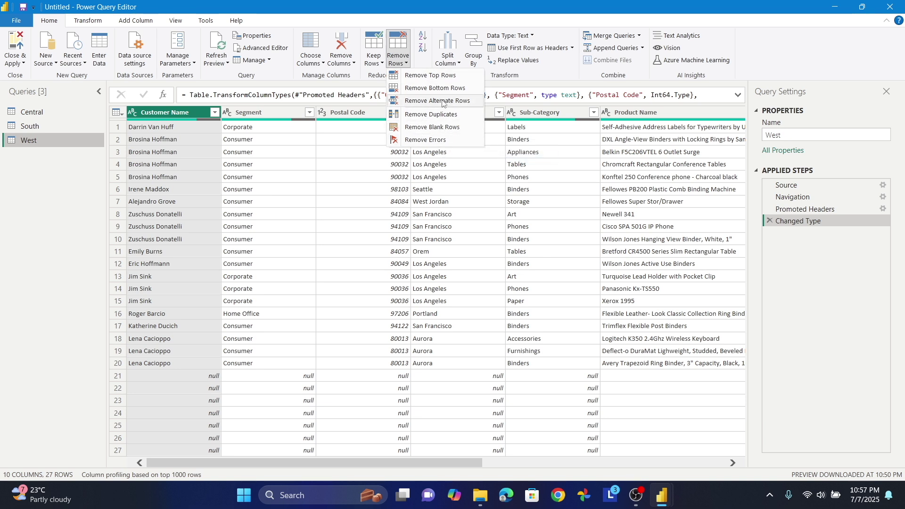
click(445, 128)
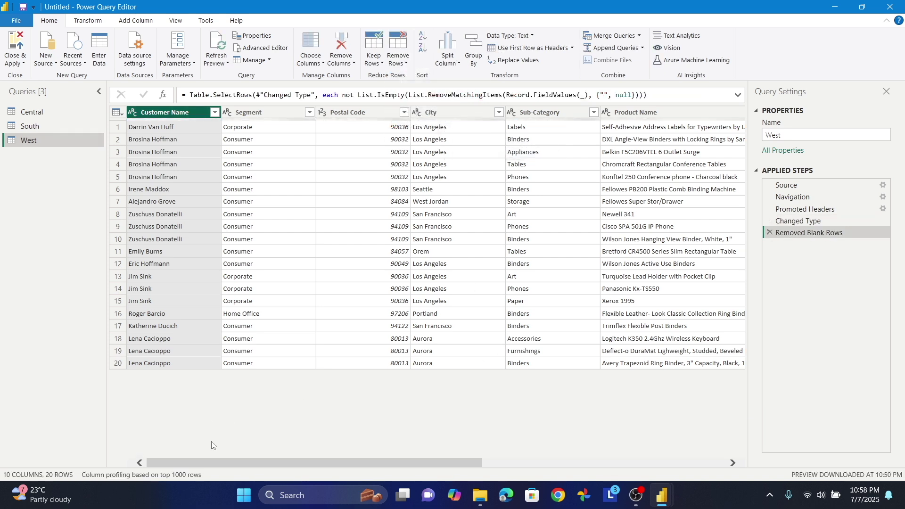
drag(275, 462, 241, 489)
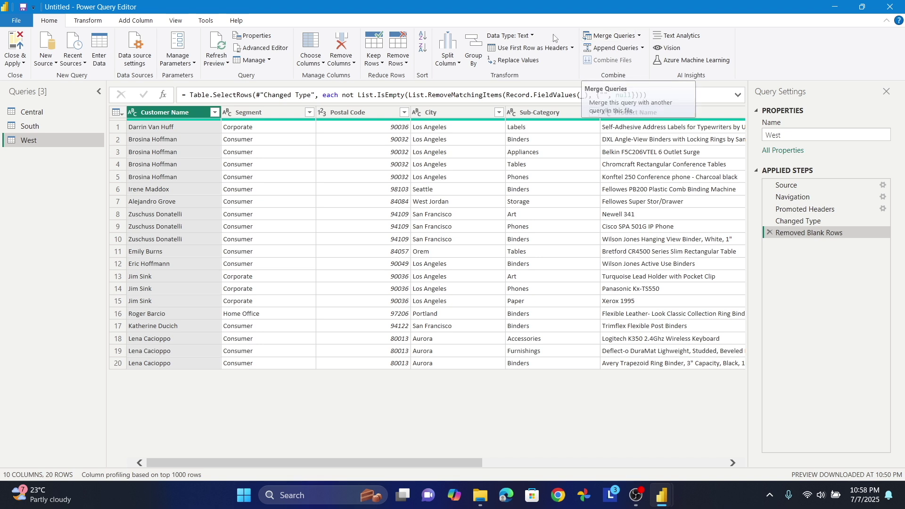
- Append South to West as a new two-table query, Append1, with 29 rows
click(643, 49)
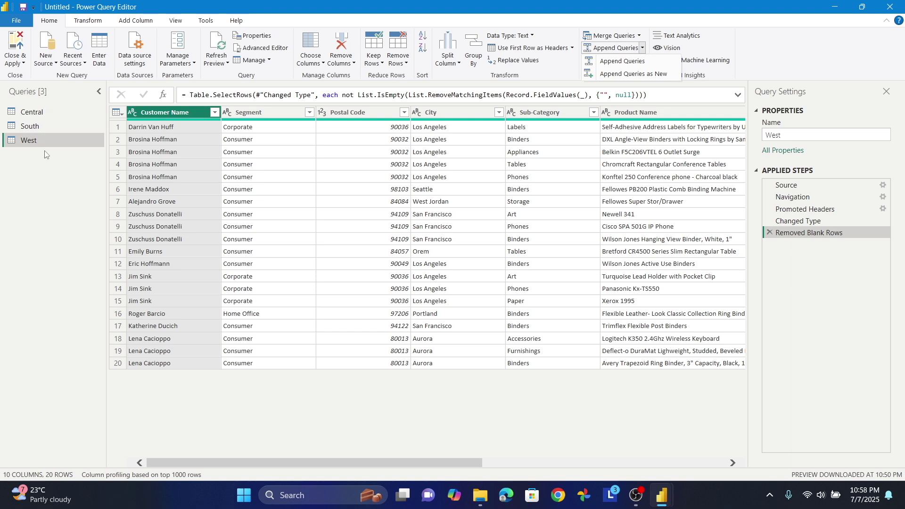
click(623, 74)
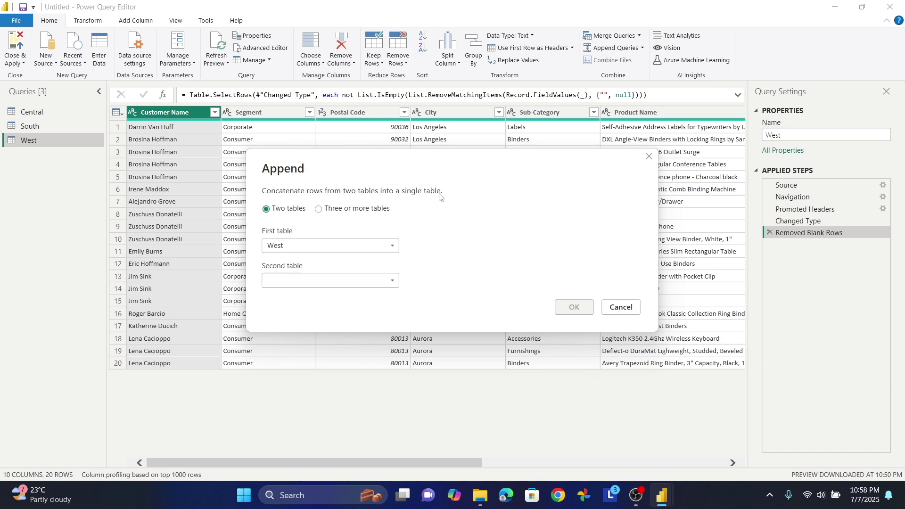
click(373, 212)
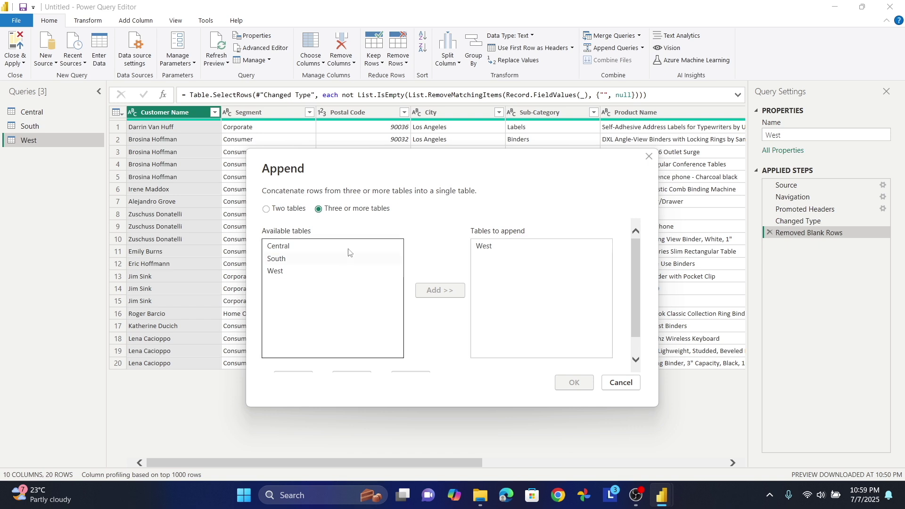
click(267, 210)
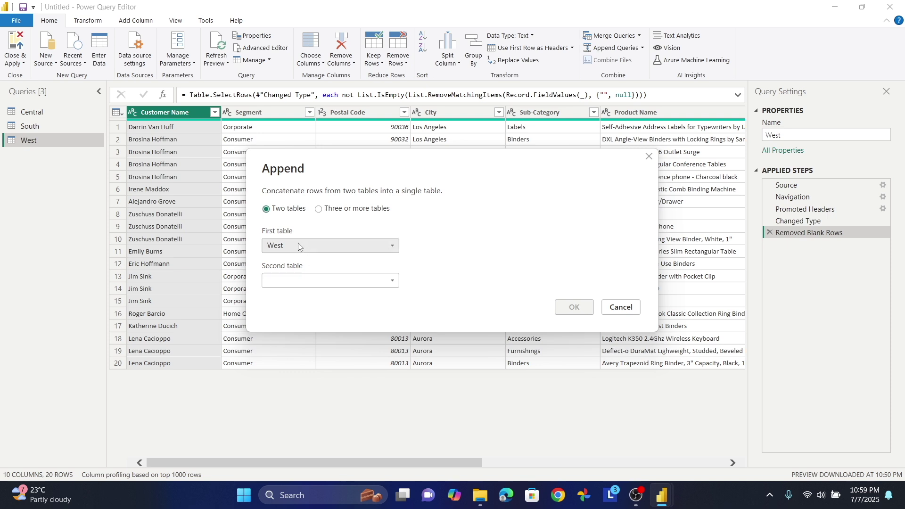
click(317, 283)
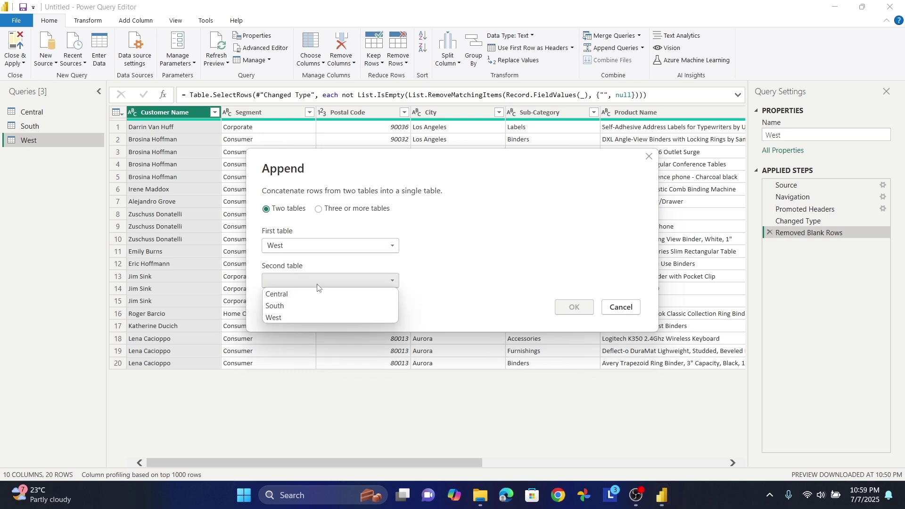
click(300, 309)
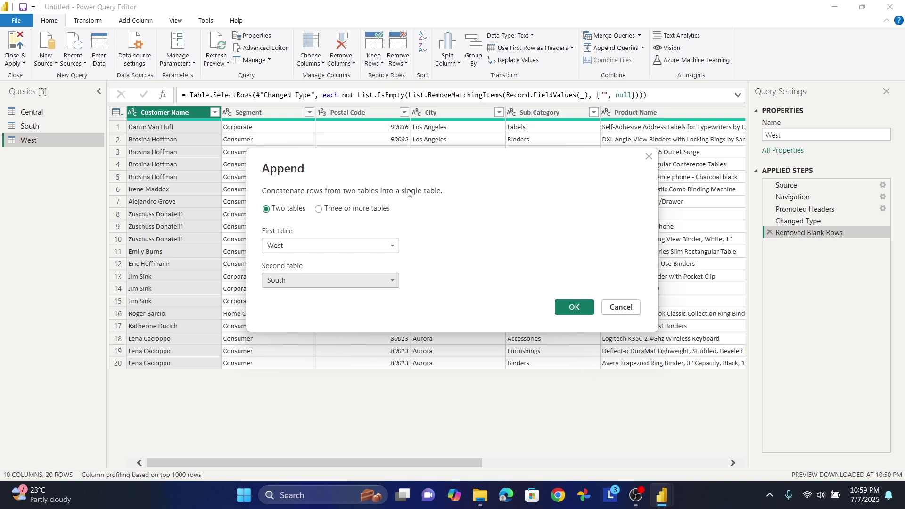
click(572, 308)
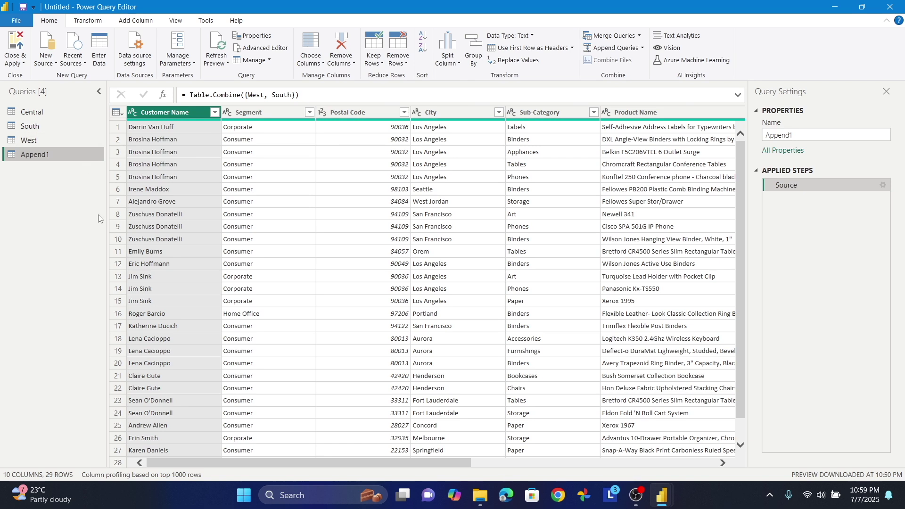
drag(55, 126, 645, 185)
scroll(43, 144, down, 1)
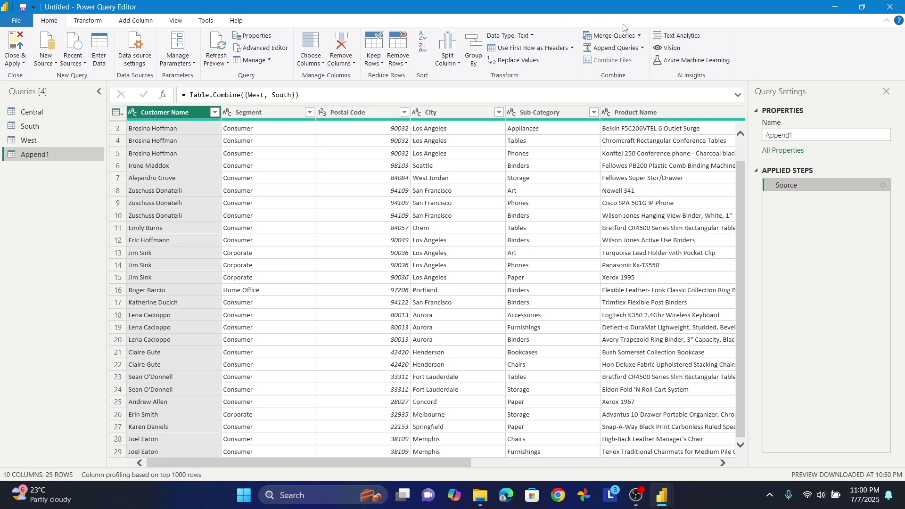
- Append the Central query to Append1, bringing it to 41 rows across 11 columns
click(631, 52)
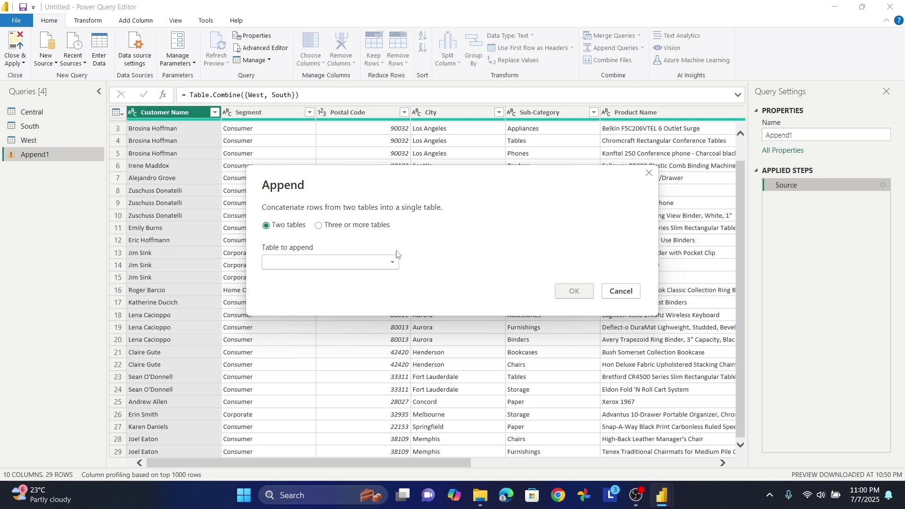
click(395, 263)
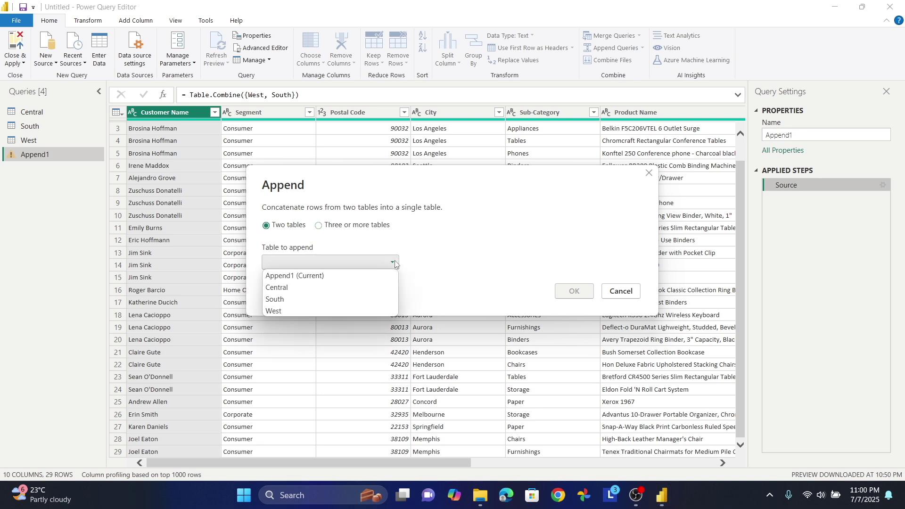
click(326, 287)
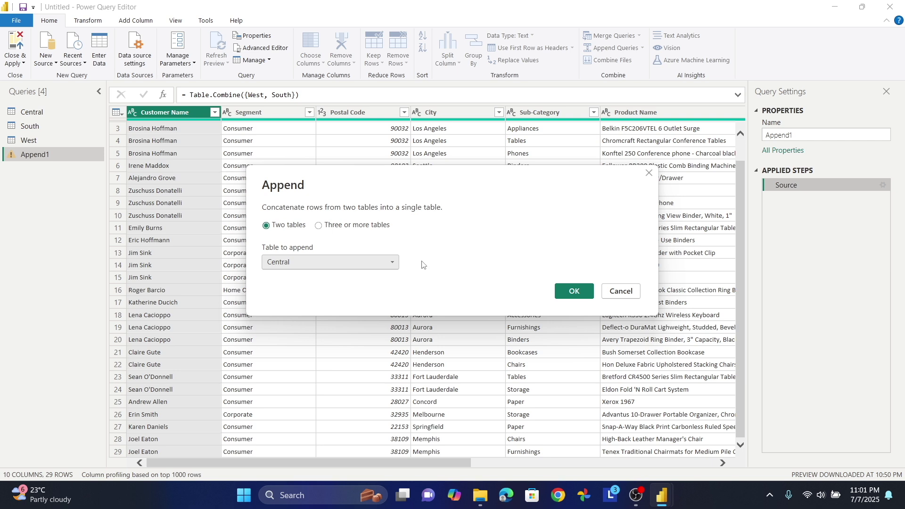
click(573, 293)
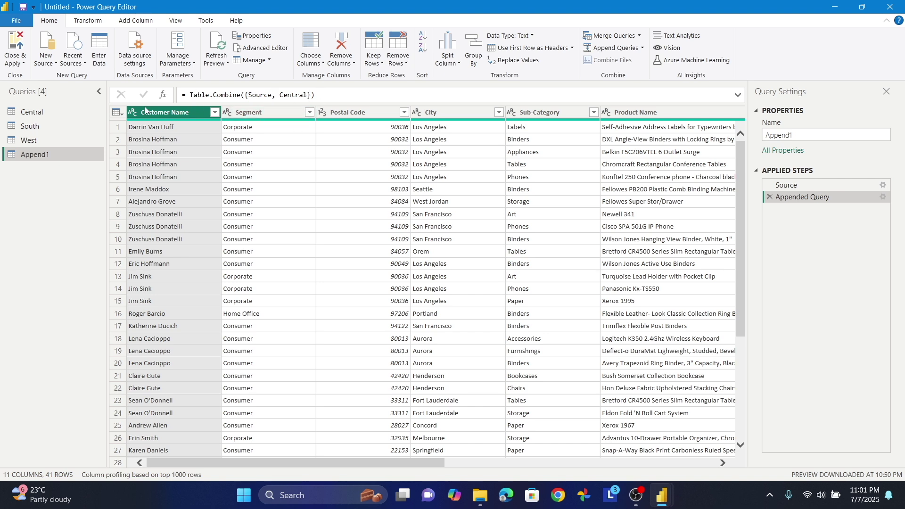
scroll(664, 274, down, 5)
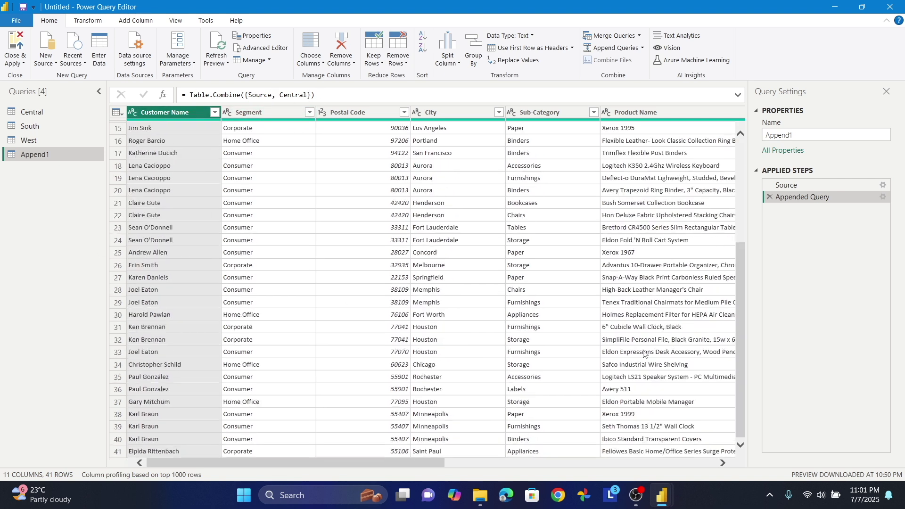
scroll(575, 323, up, 5)
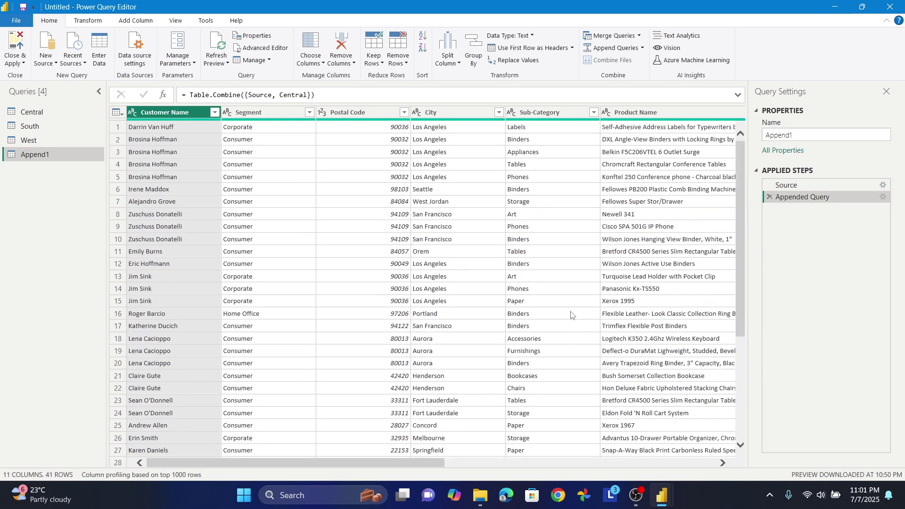
scroll(394, 339, down, 5)
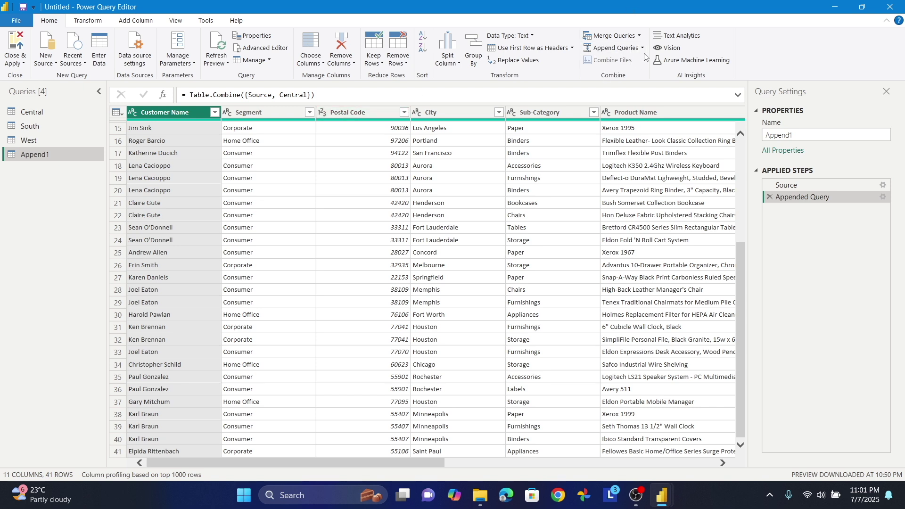
- Rename the Append1 query in the Queries pane to 'Consildated Data'
right_click(46, 162)
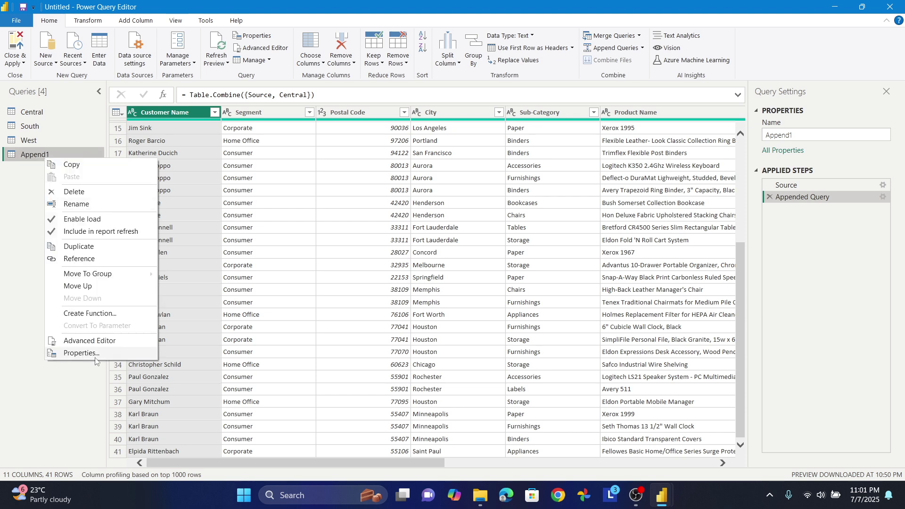
click(76, 203)
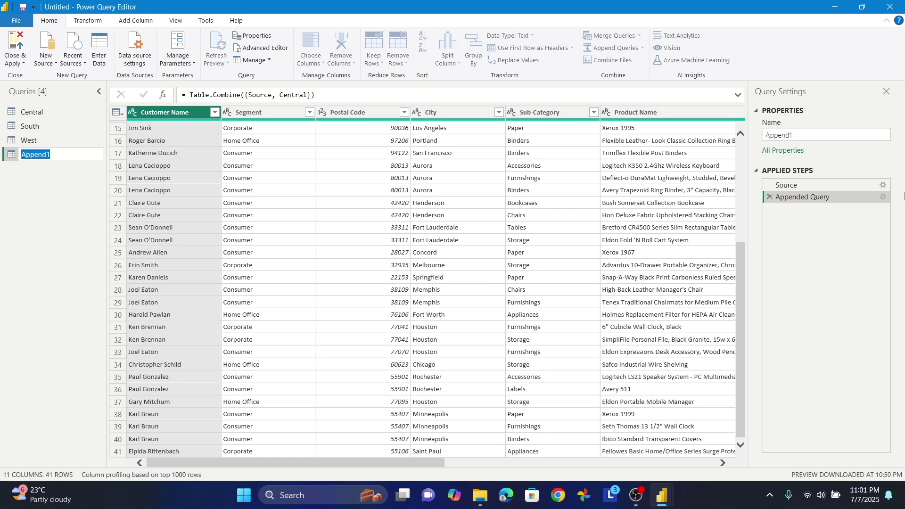
text(Consildated)
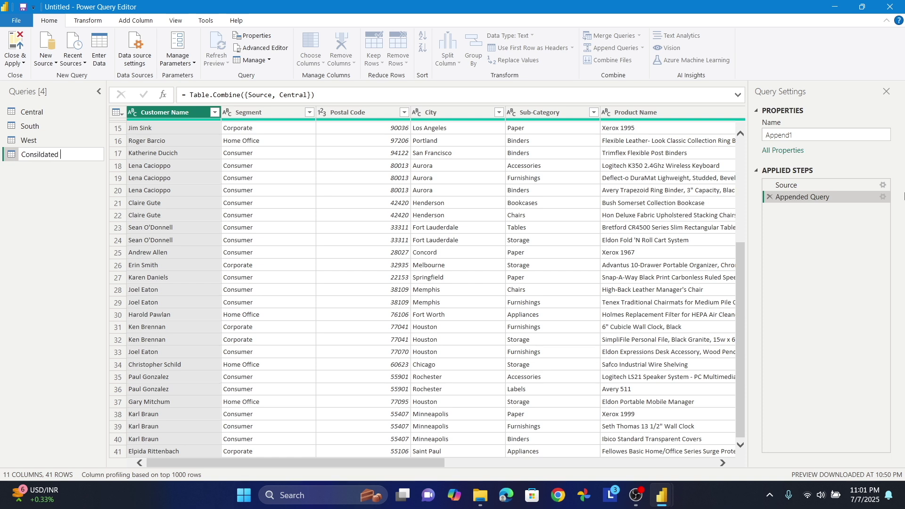
text( Data)
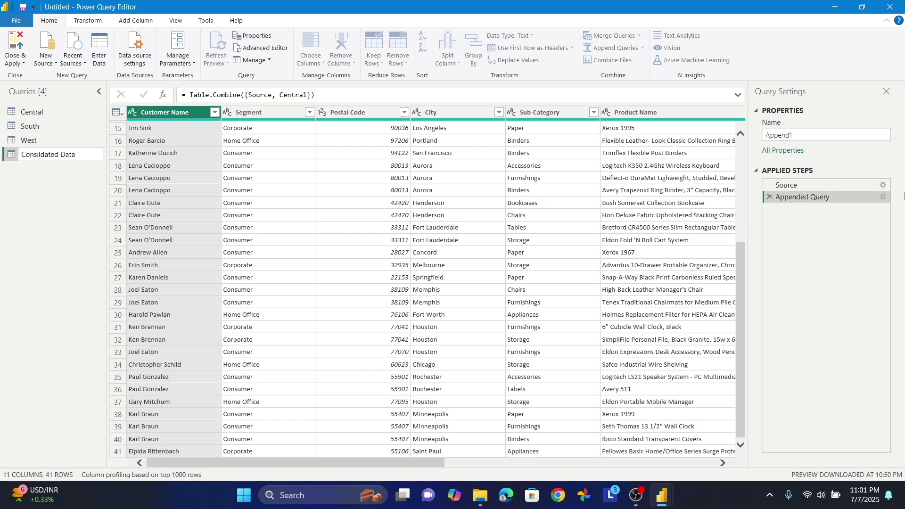
key(Return)
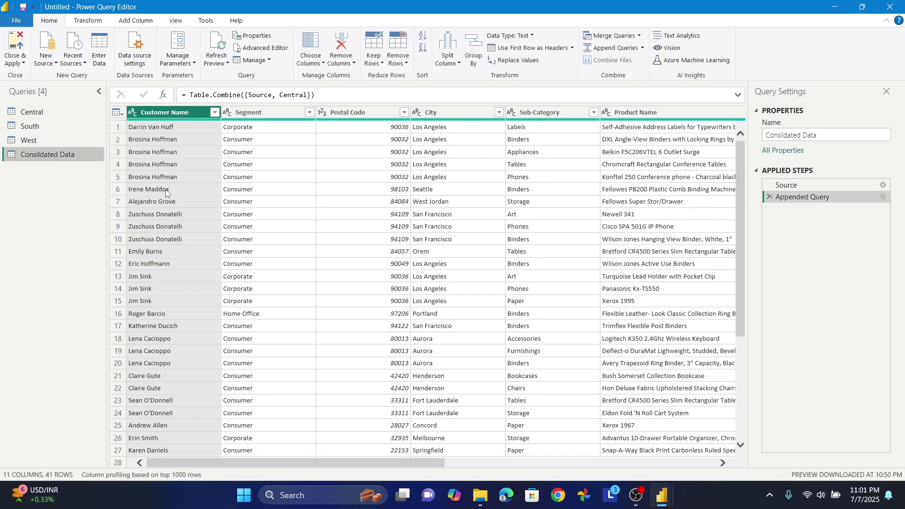
scroll(178, 375, down, 5)
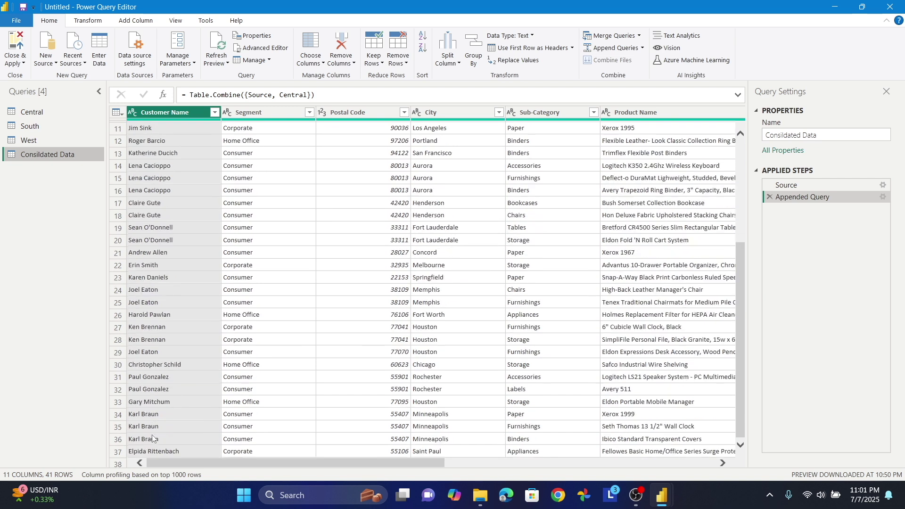
scroll(161, 369, up, 4)
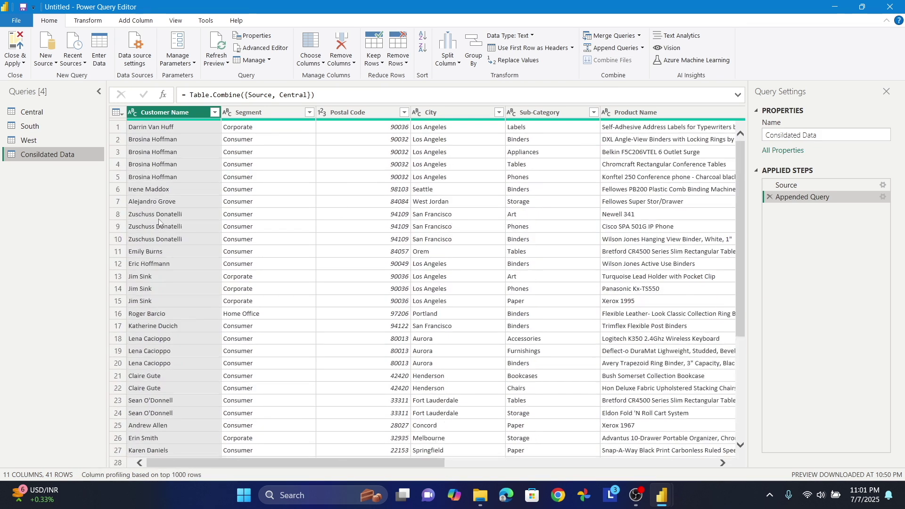
click(40, 112)
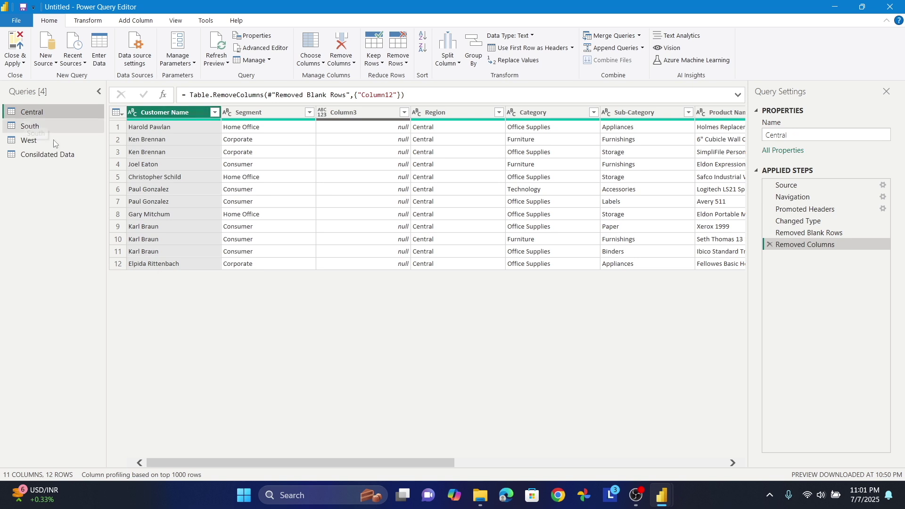
click(50, 126)
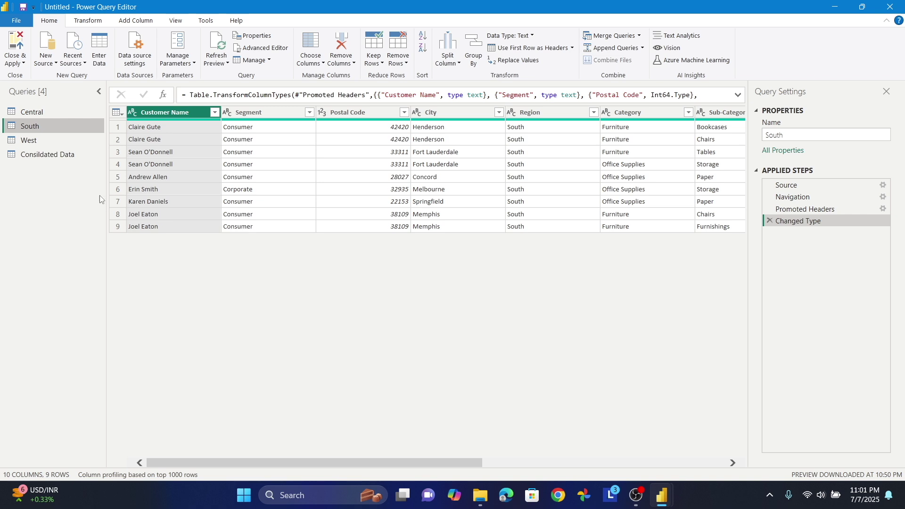
click(51, 139)
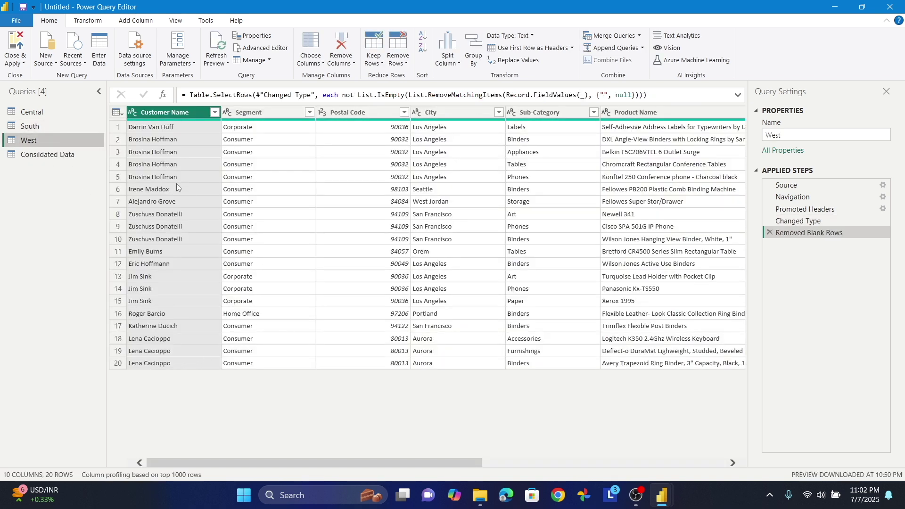
click(30, 153)
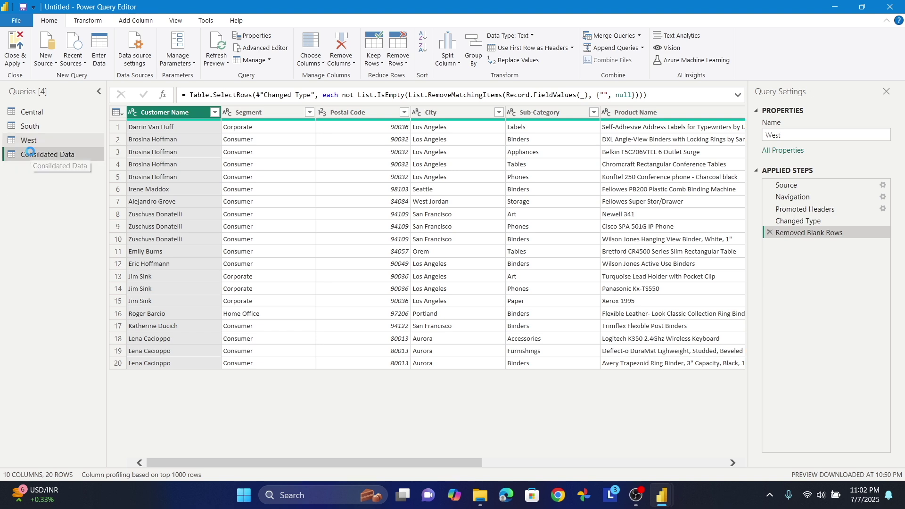
scroll(283, 368, down, 5)
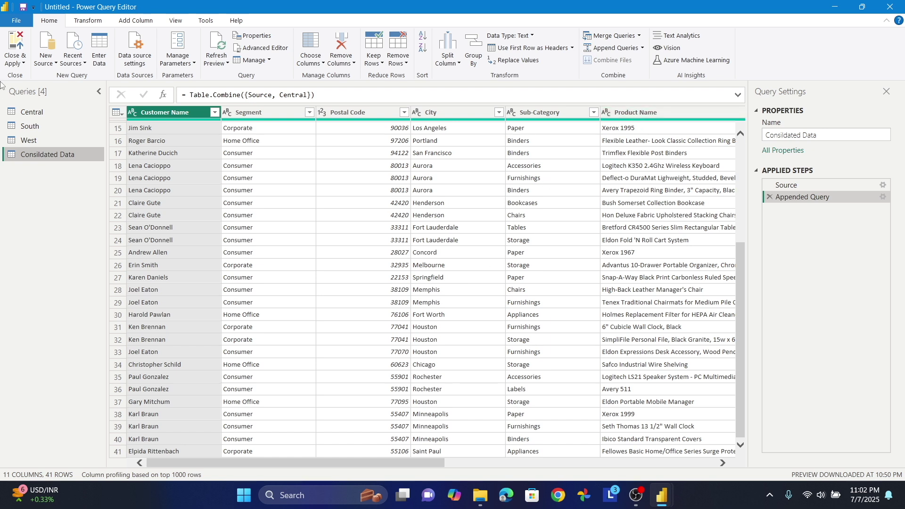
- Close & Apply the queries, then expand Consildated Data to show its Category, Profit and Sales fields
click(23, 63)
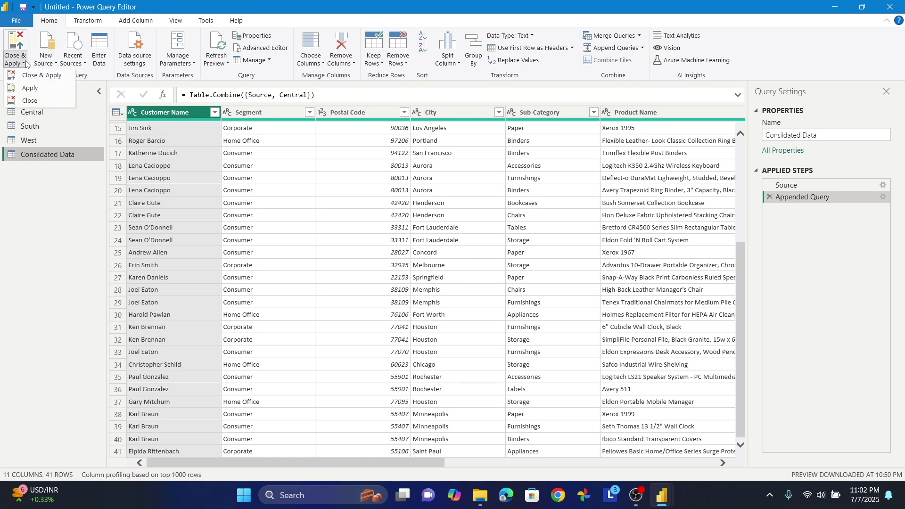
click(47, 79)
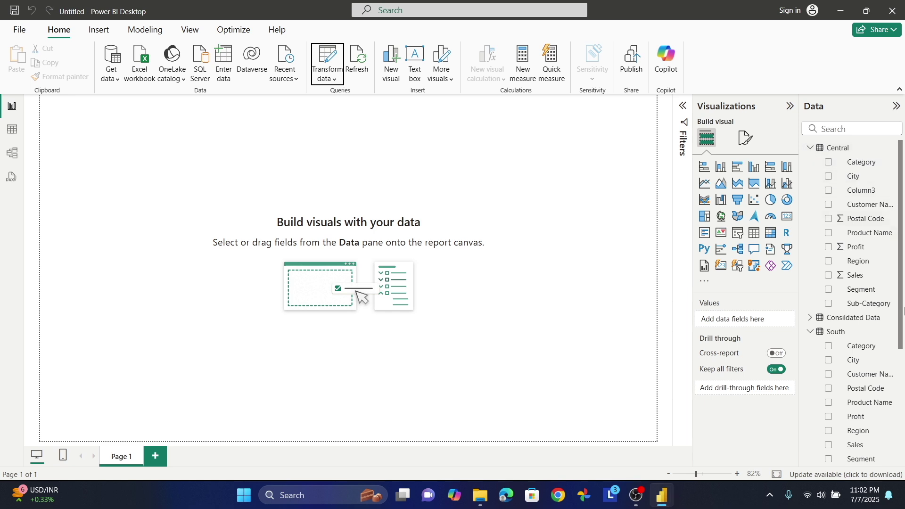
click(810, 318)
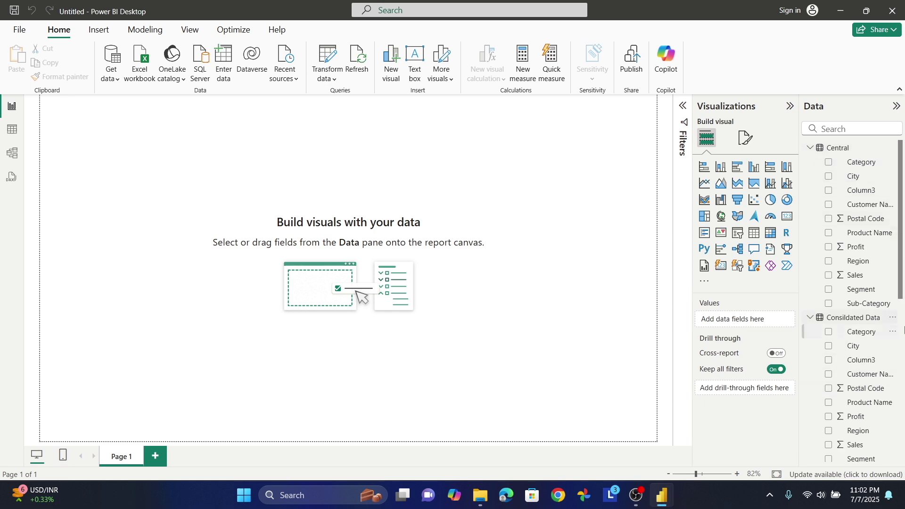
drag(901, 242, 903, 367)
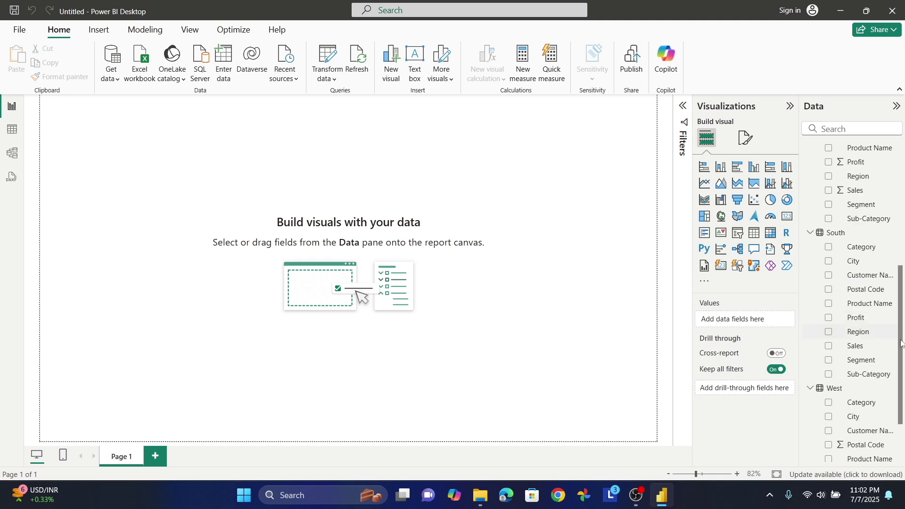
scroll(884, 316, up, 10)
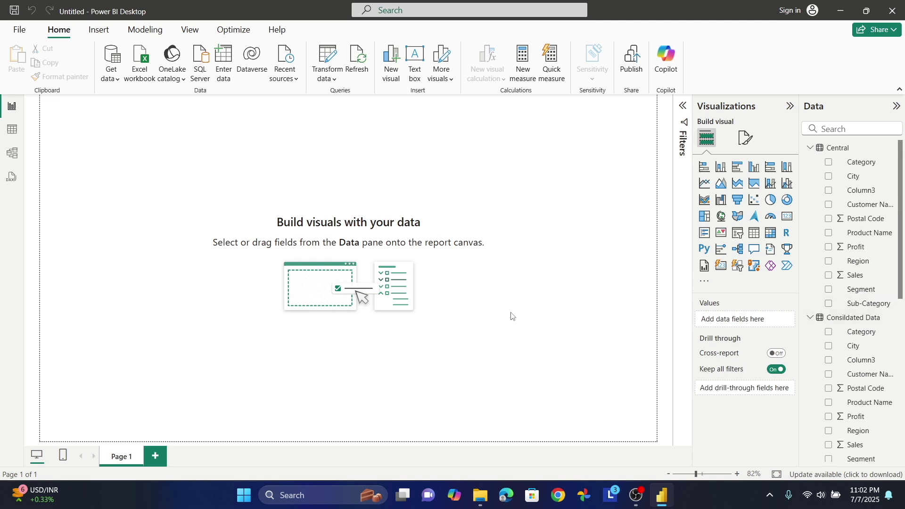